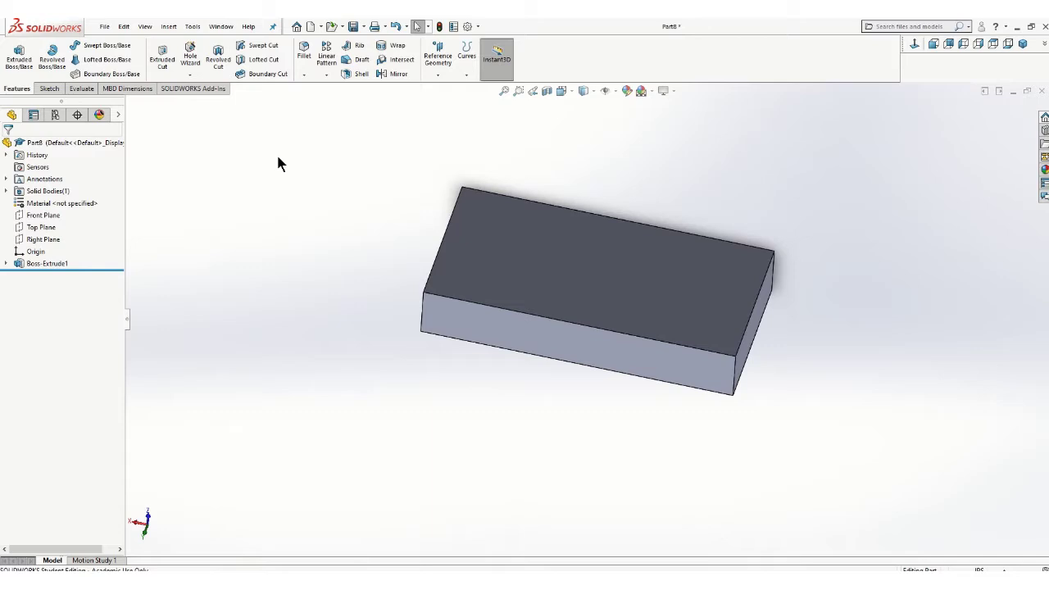
# Expand the slot-type flyout on the Sketch tab.
pyautogui.click(48, 89)
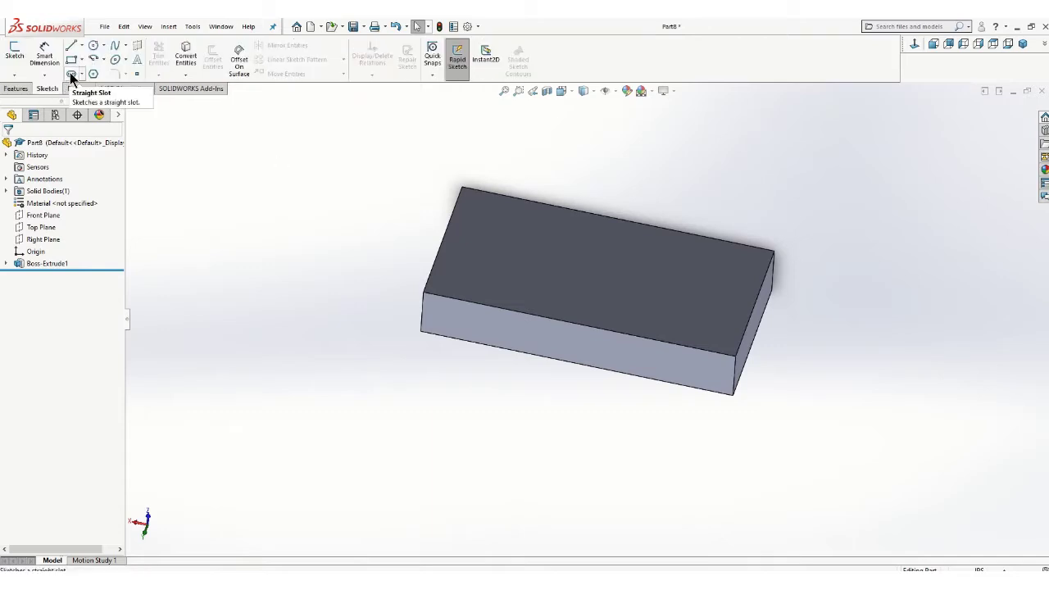
pyautogui.click(82, 75)
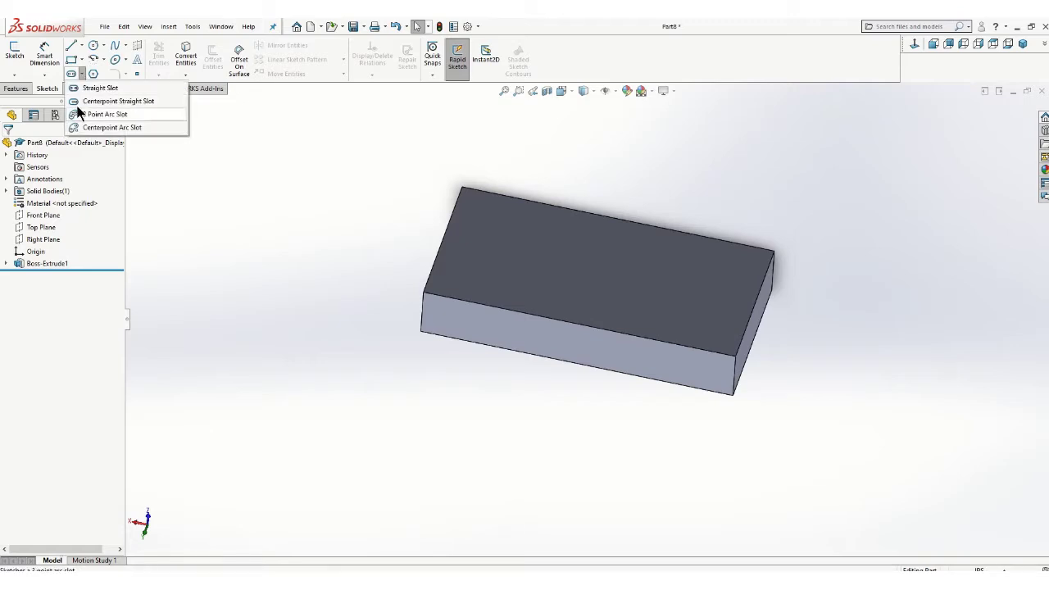
# Draw a straight slot toward the left of the block's top face.
pyautogui.click(95, 88)
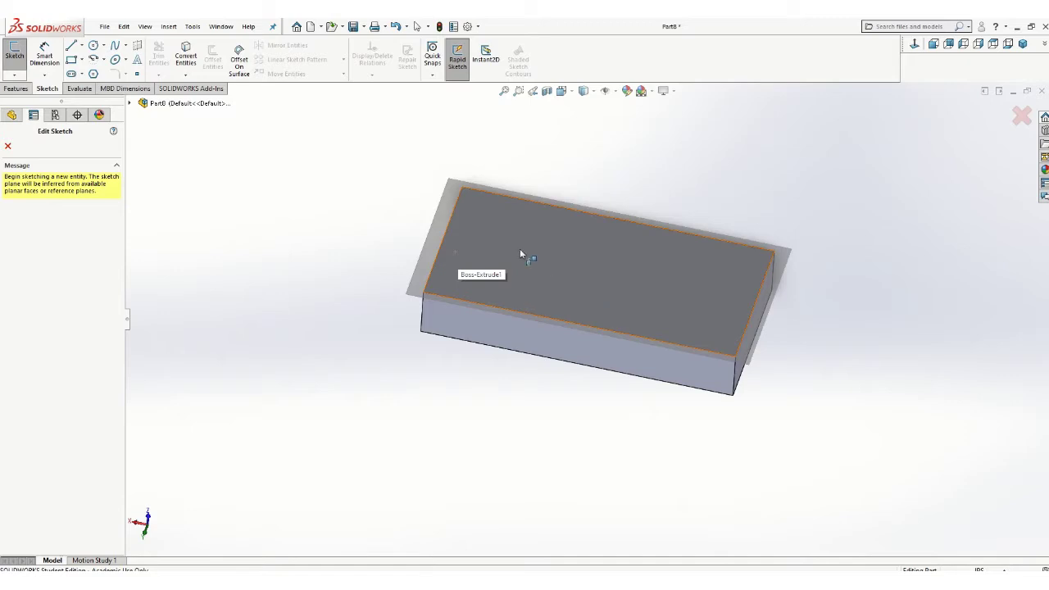
pyautogui.click(466, 237)
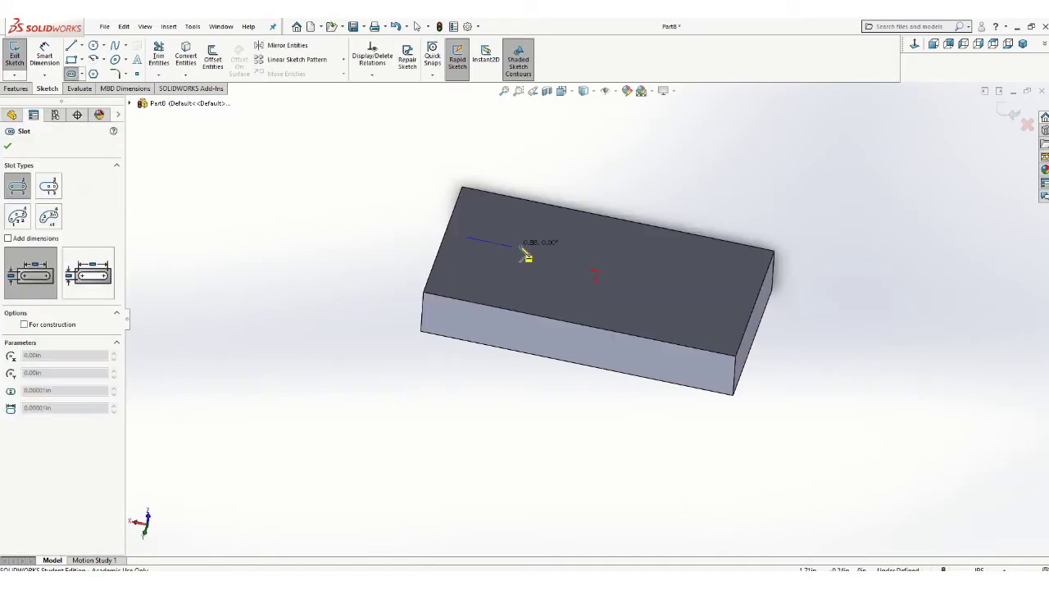
pyautogui.click(574, 262)
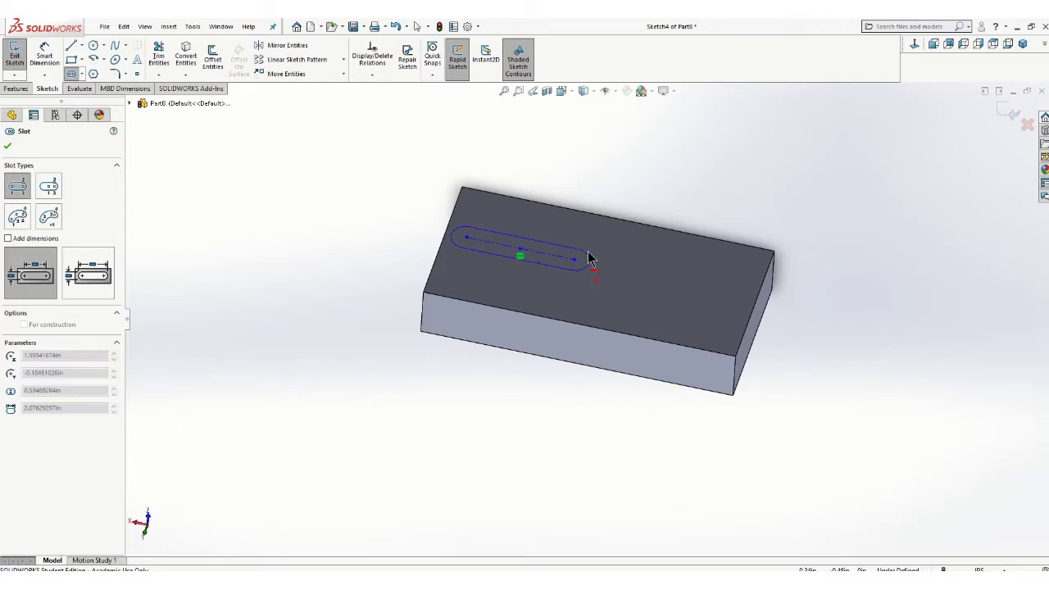
pyautogui.click(588, 257)
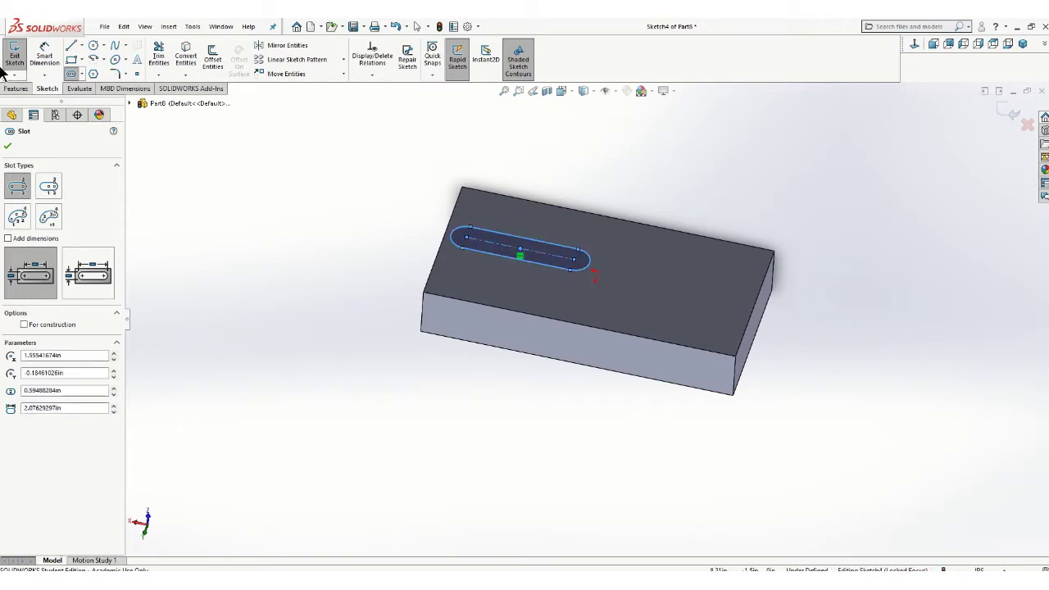
# Dimension the slot with R0.25 ends and a 1.50 length.
pyautogui.click(43, 49)
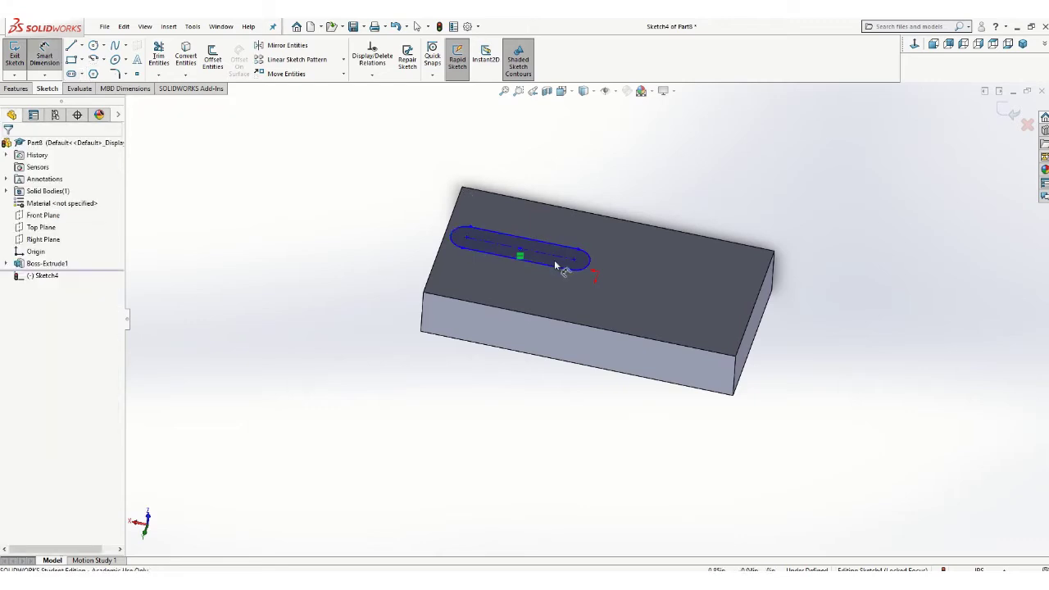
pyautogui.scroll(-2, 555, 265)
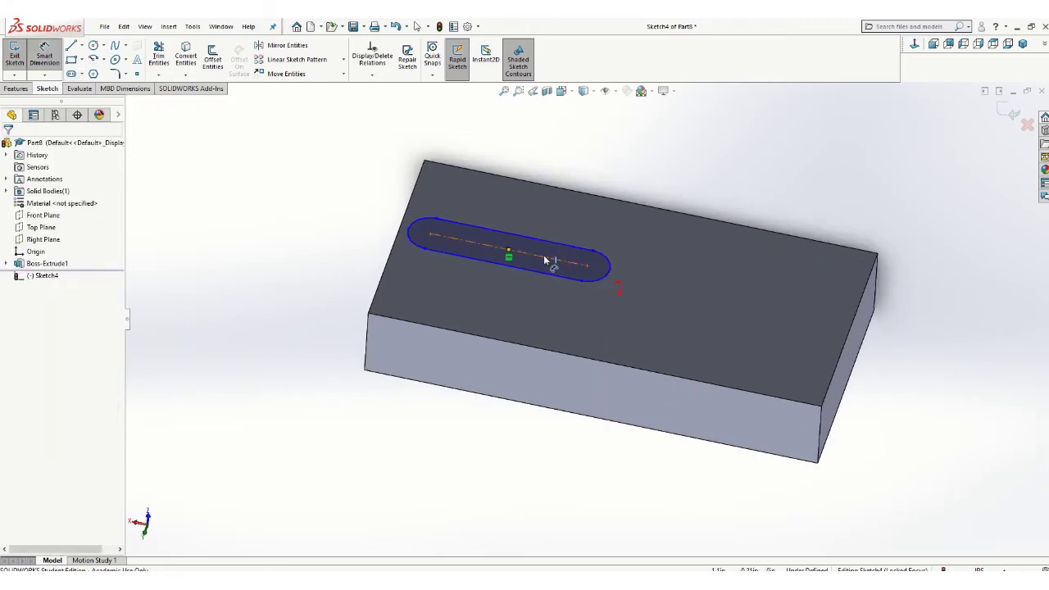
pyautogui.click(605, 261)
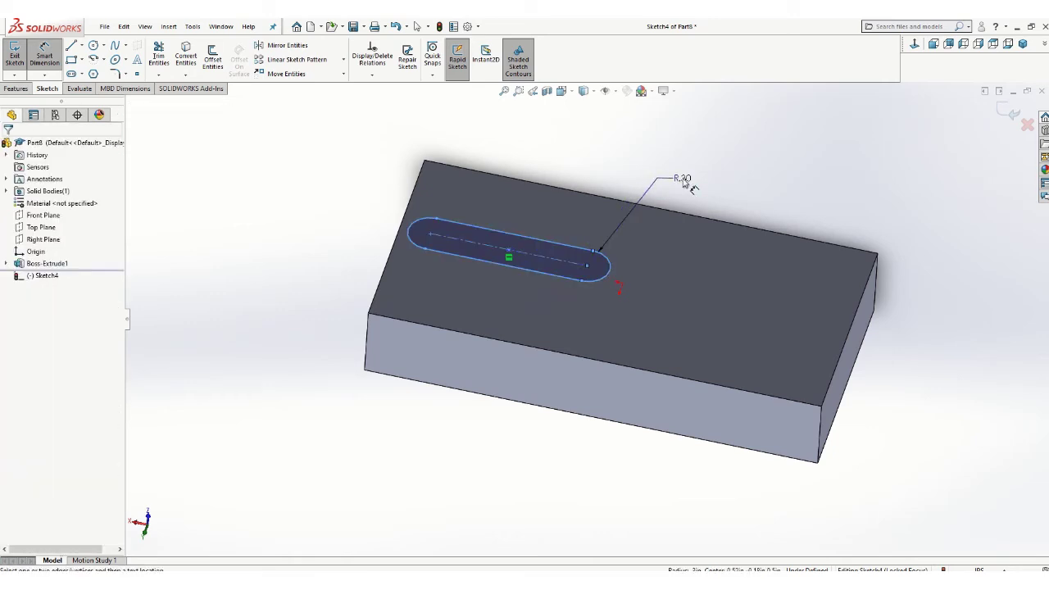
pyautogui.click(704, 208)
pyautogui.write('.25')
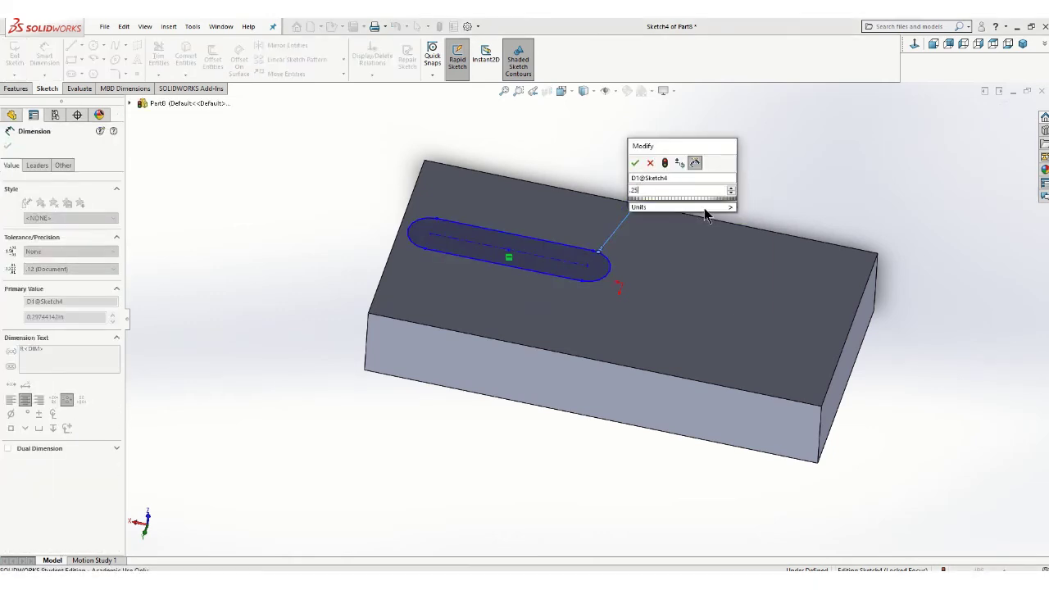
pyautogui.press('Return')
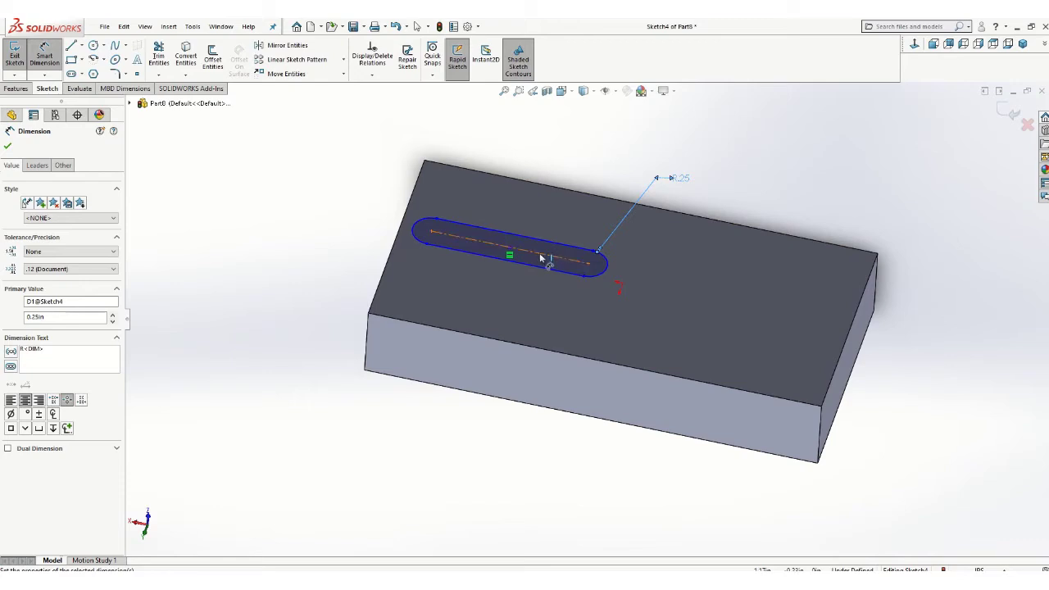
pyautogui.click(540, 254)
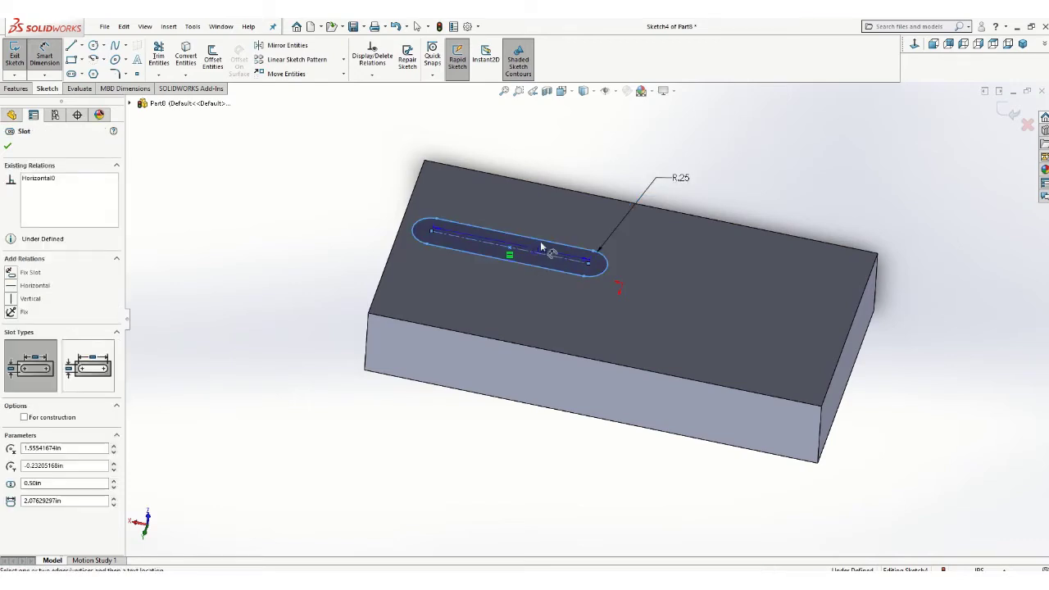
pyautogui.click(547, 157)
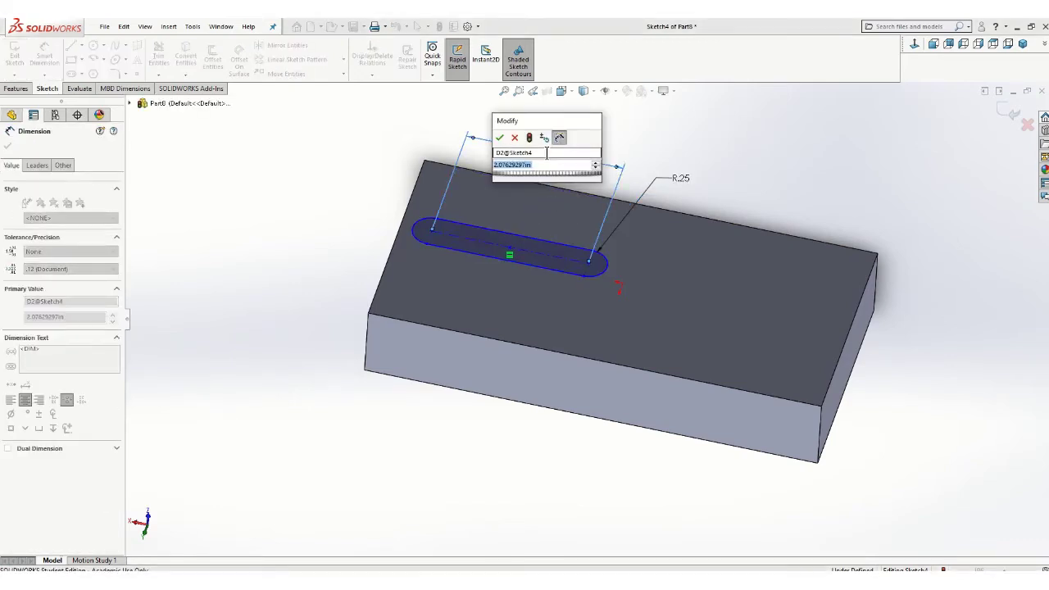
pyautogui.write('1.5')
pyautogui.press('Return')
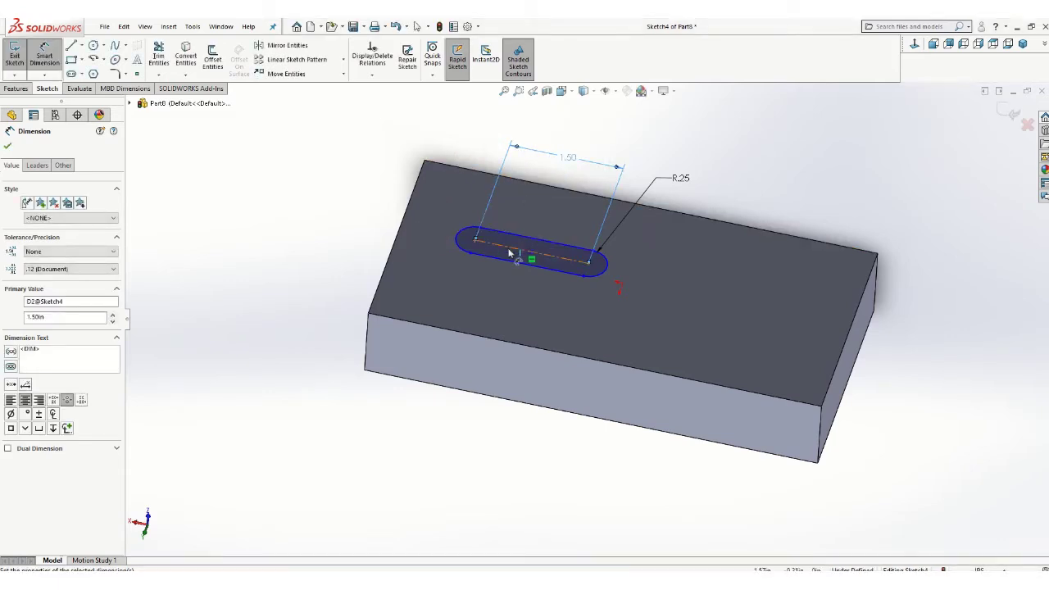
# Locate the slot 1.50 from the block's front edge and 1.00 from its left edge.
pyautogui.click(509, 254)
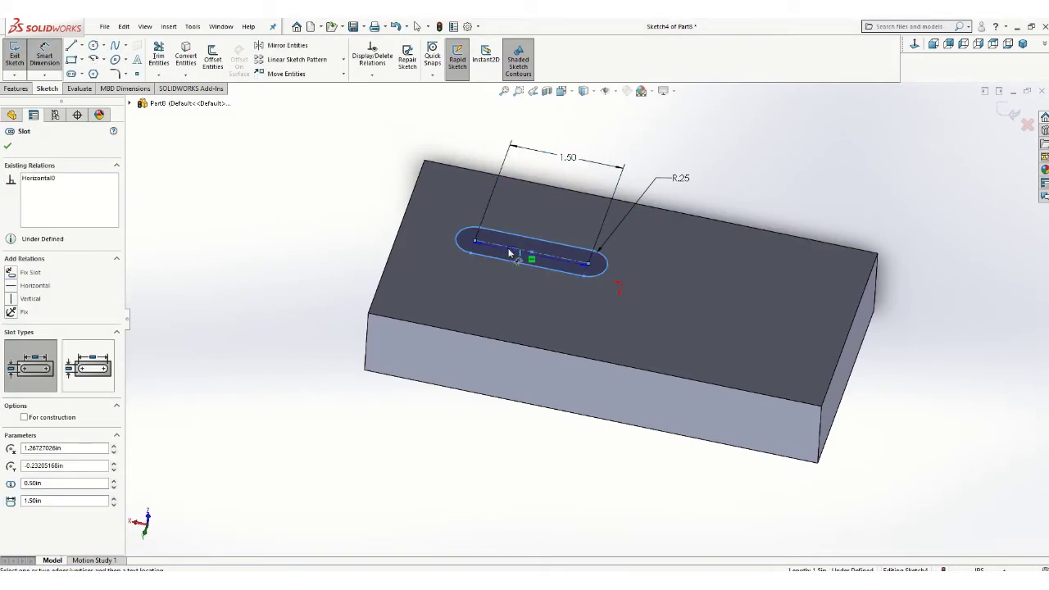
pyautogui.click(499, 342)
pyautogui.click(336, 275)
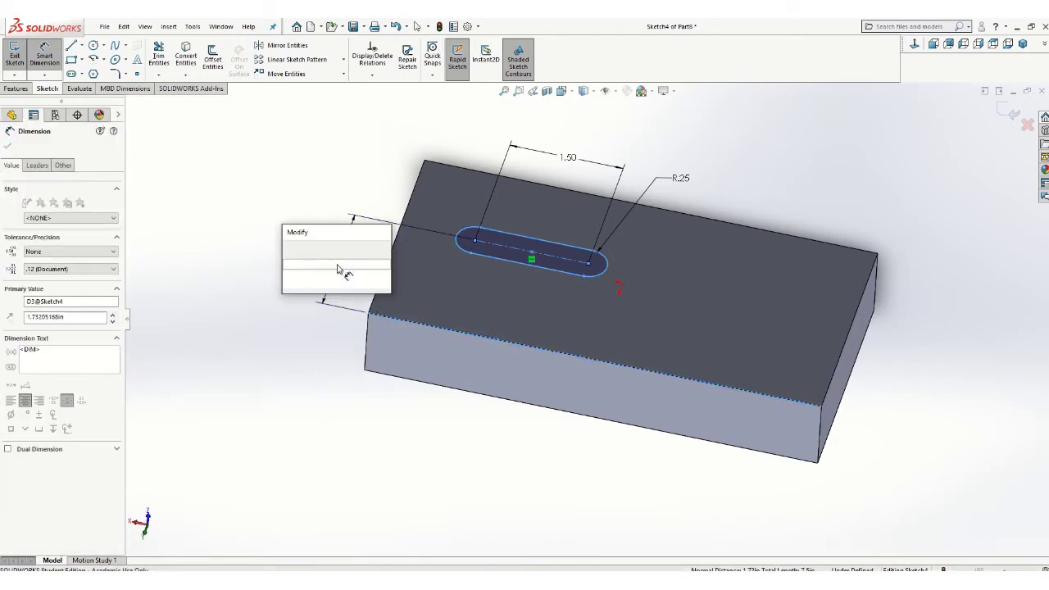
pyautogui.write('.5')
pyautogui.press('Return')
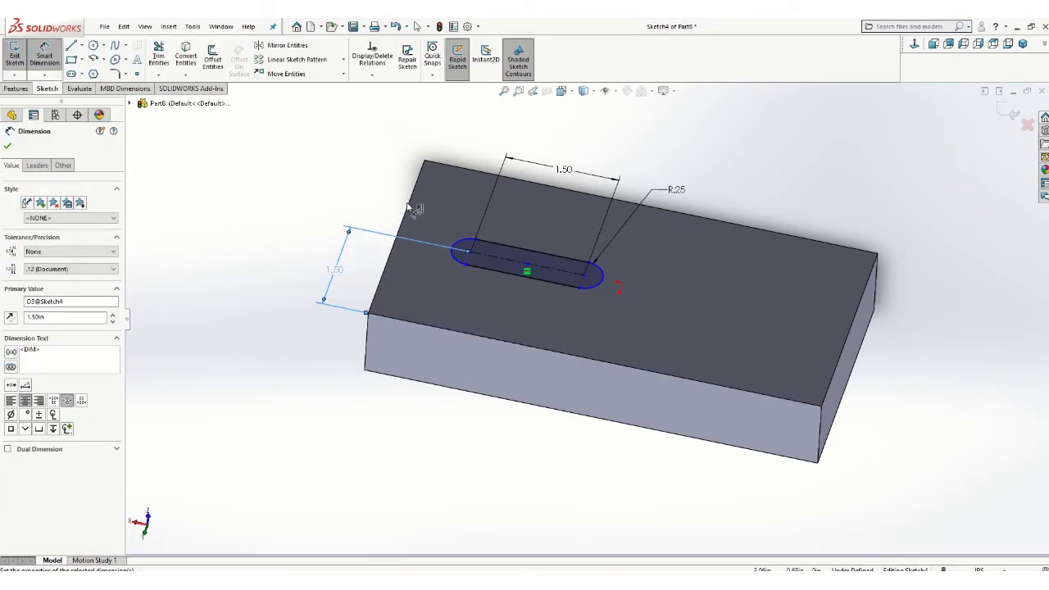
pyautogui.click(412, 207)
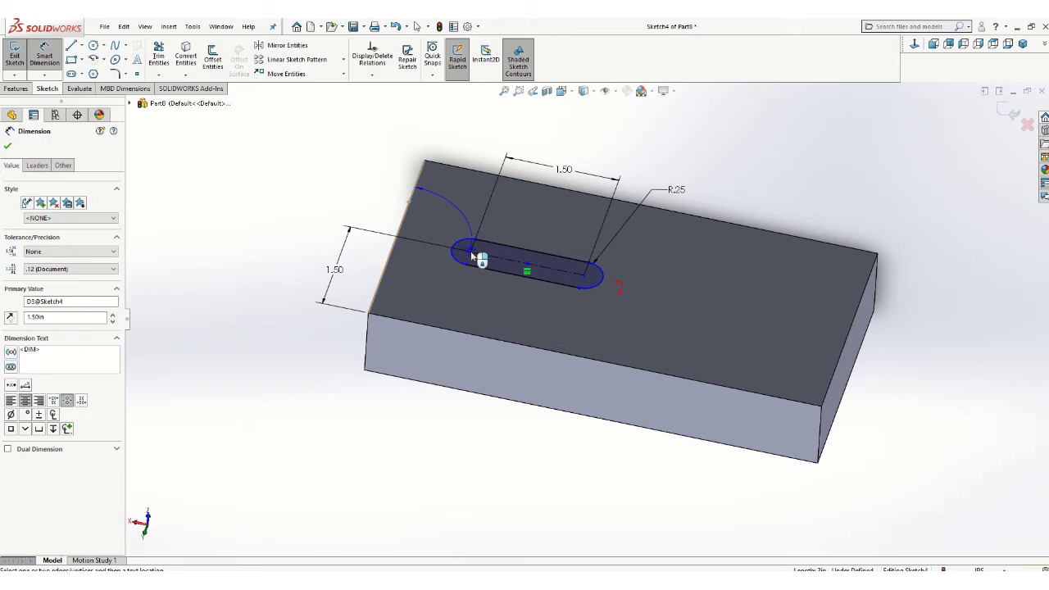
pyautogui.press('Escape')
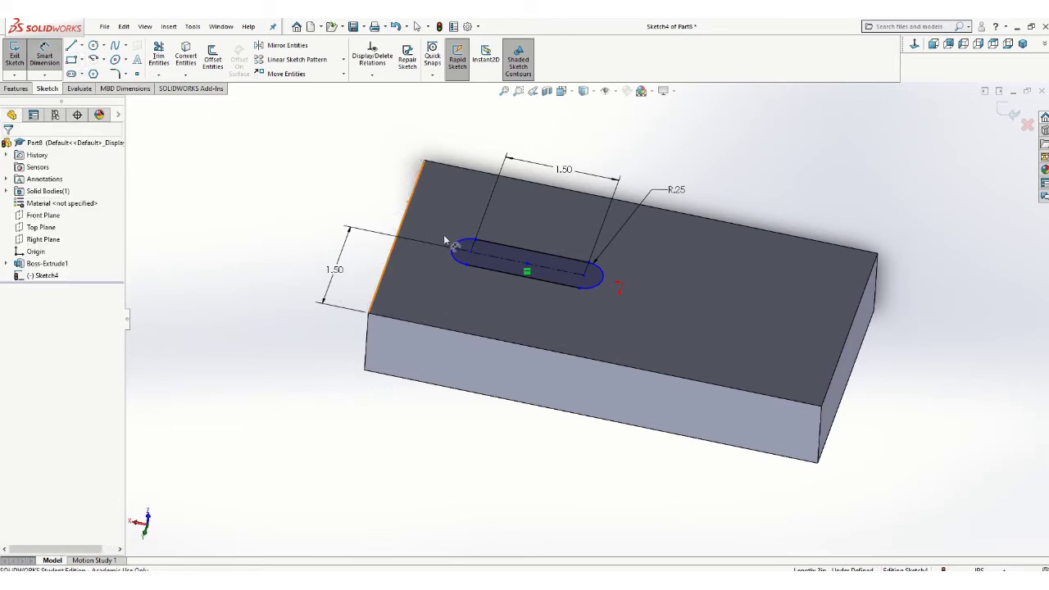
pyautogui.click(408, 214)
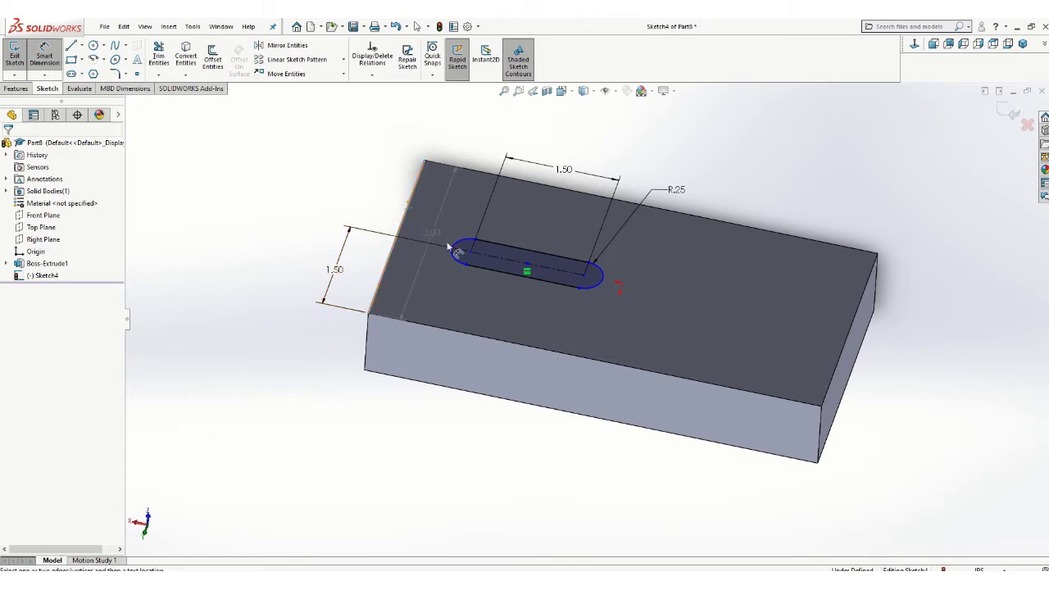
pyautogui.click(470, 255)
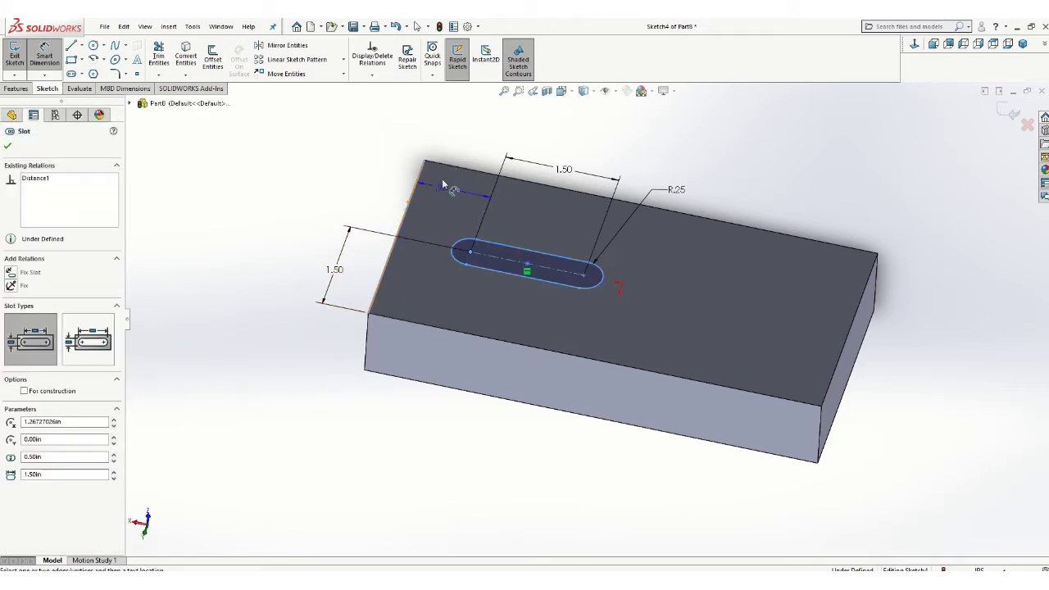
pyautogui.click(469, 156)
pyautogui.press('Return')
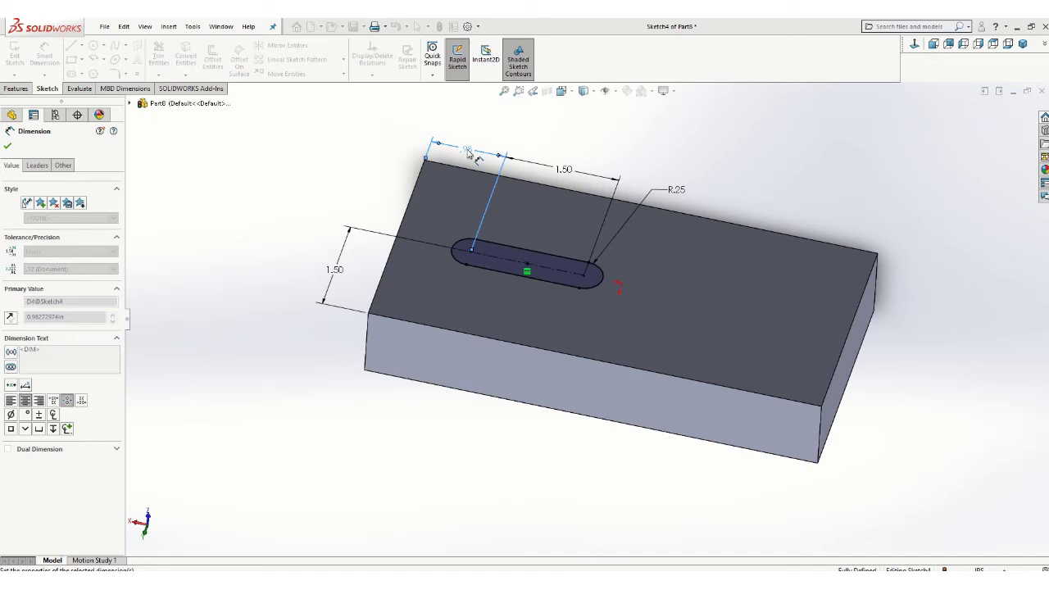
# Exit the fully dimensioned slot sketch.
pyautogui.click(7, 146)
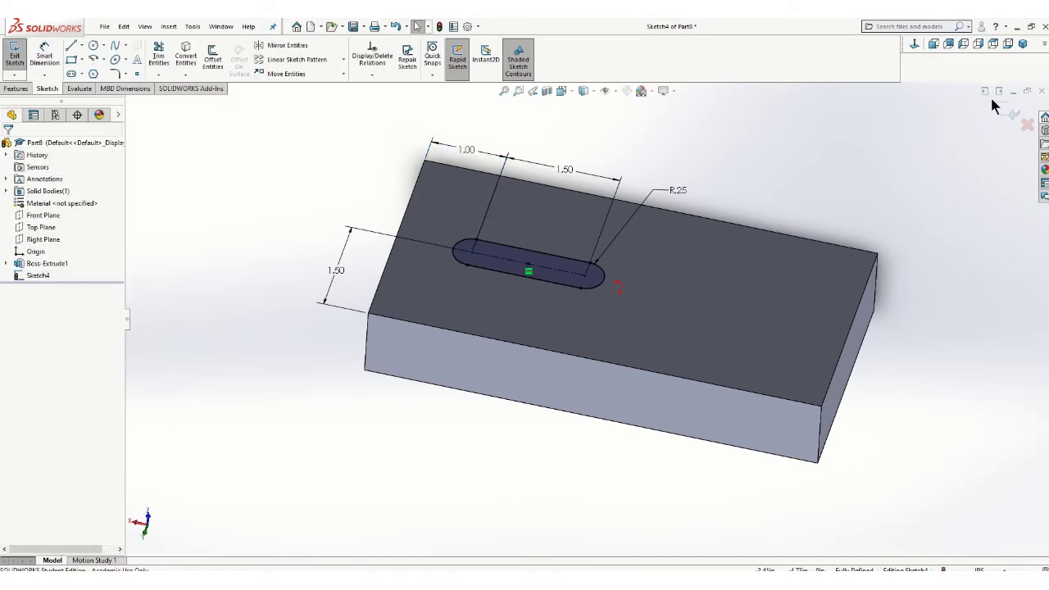
pyautogui.click(1009, 110)
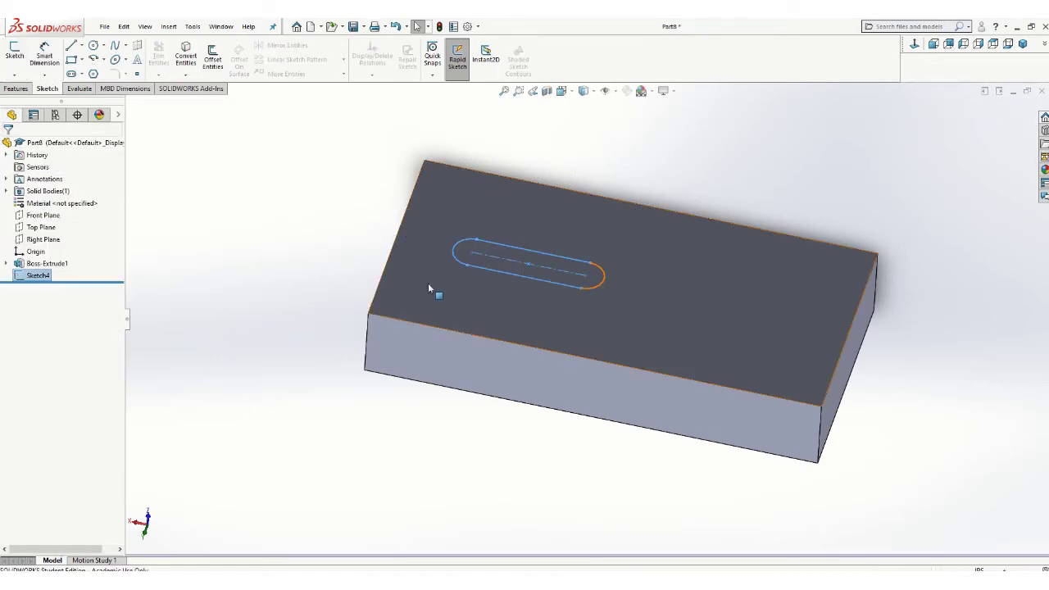
pyautogui.moveTo(427, 283)
pyautogui.mouseDown(button='middle')
pyautogui.moveTo(427, 292)
pyautogui.moveTo(382, 267)
pyautogui.mouseUp(button='middle')
pyautogui.click(383, 270)
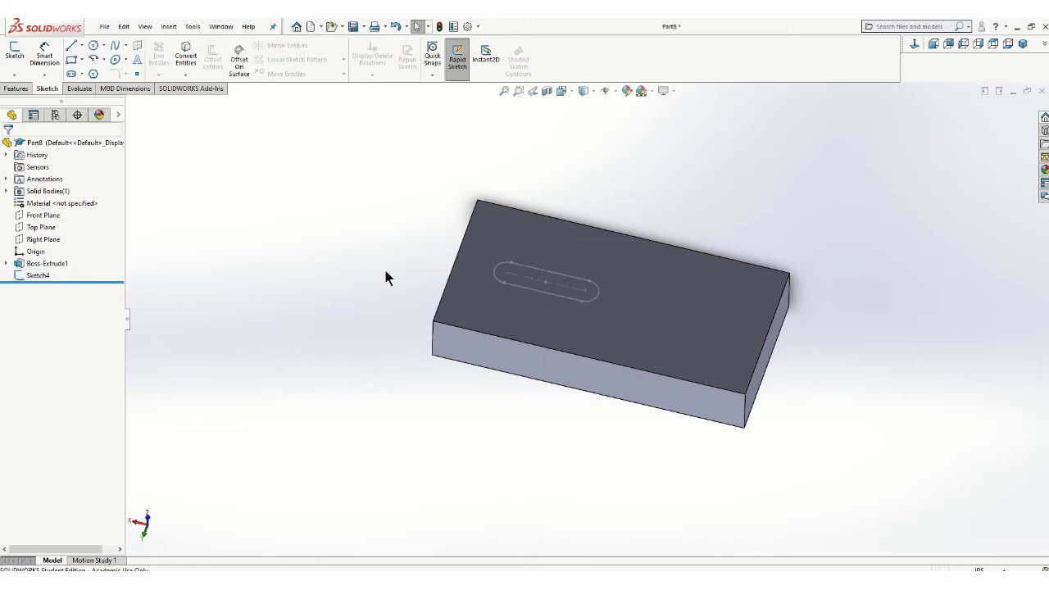
# Cut the slot sketch 1.00 in deep into the block as a blind extruded cut.
pyautogui.click(18, 90)
pyautogui.click(168, 57)
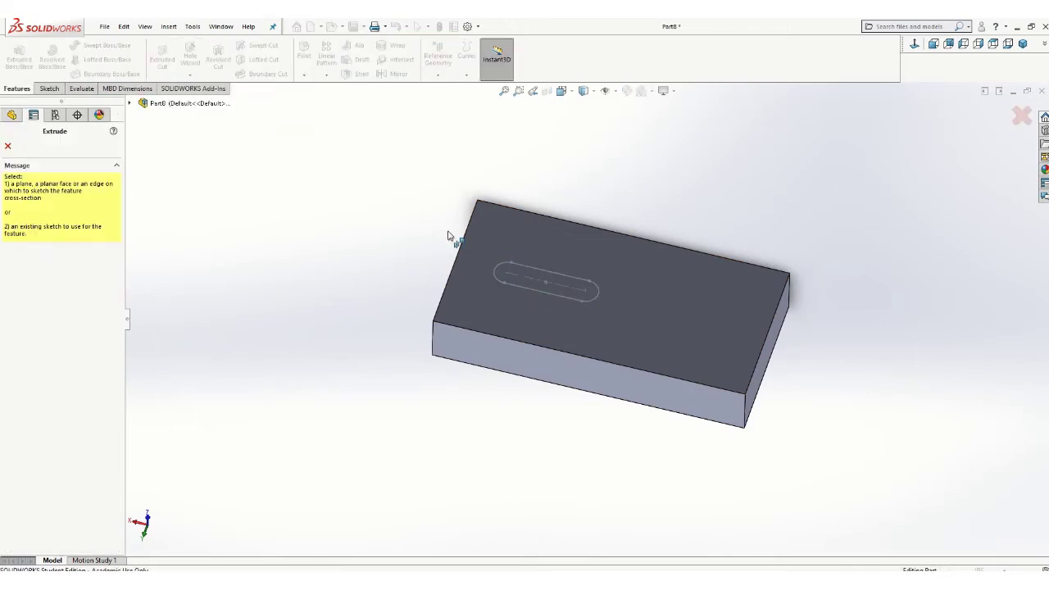
pyautogui.click(518, 272)
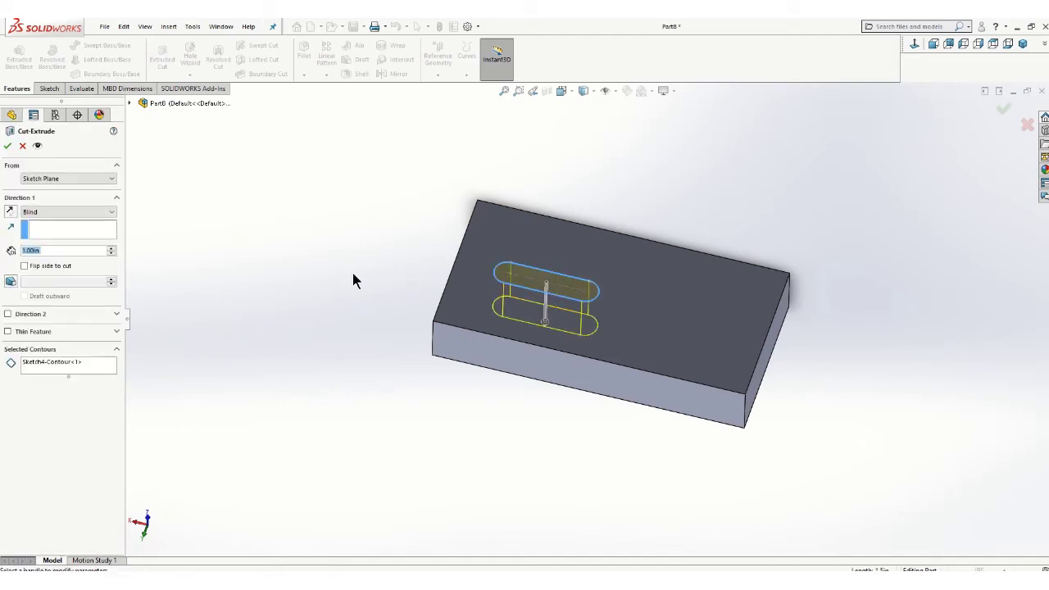
pyautogui.moveTo(352, 273)
pyautogui.mouseDown(button='middle')
pyautogui.moveTo(376, 159)
pyautogui.moveTo(341, 227)
pyautogui.moveTo(391, 293)
pyautogui.mouseUp(button='middle')
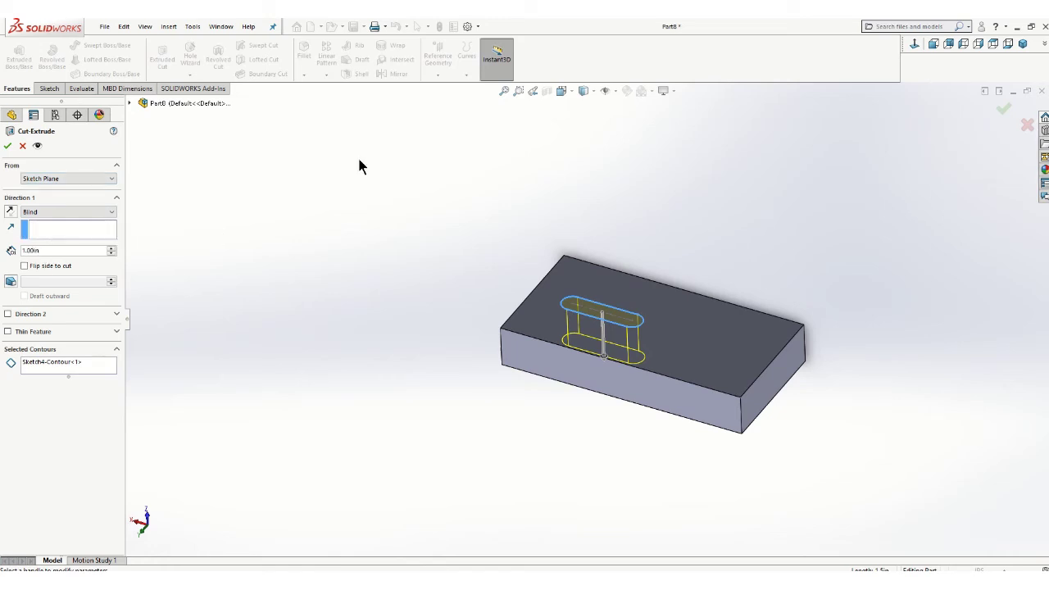
pyautogui.click(1004, 110)
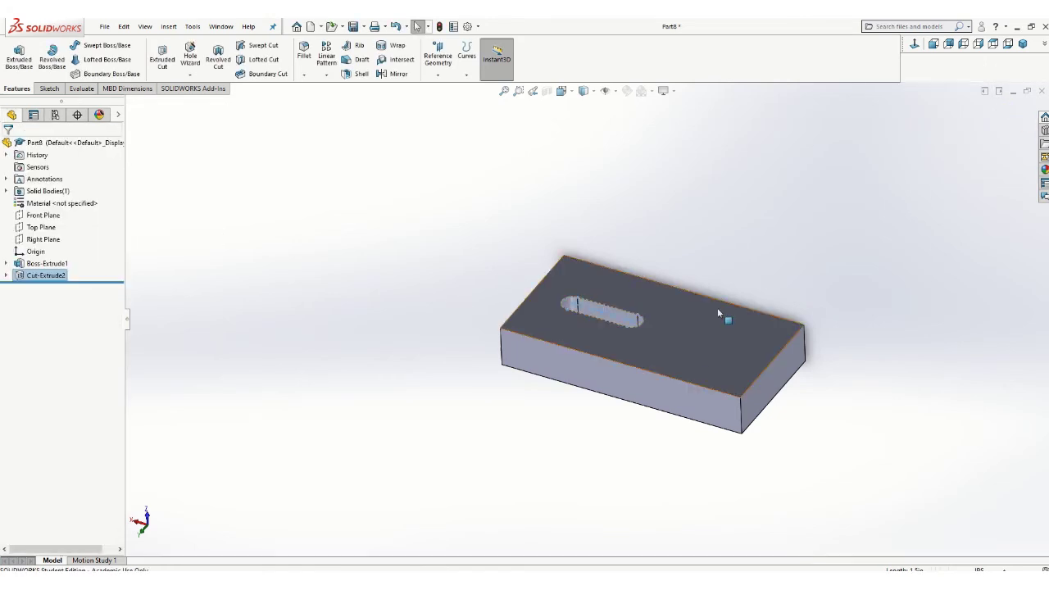
pyautogui.moveTo(717, 308)
pyautogui.mouseDown(button='middle')
pyautogui.moveTo(668, 247)
pyautogui.moveTo(656, 254)
pyautogui.moveTo(667, 327)
pyautogui.moveTo(704, 254)
pyautogui.moveTo(663, 300)
pyautogui.moveTo(680, 267)
pyautogui.moveTo(690, 274)
pyautogui.moveTo(562, 285)
pyautogui.moveTo(674, 318)
pyautogui.moveTo(530, 328)
pyautogui.moveTo(584, 346)
pyautogui.mouseUp(button='middle')
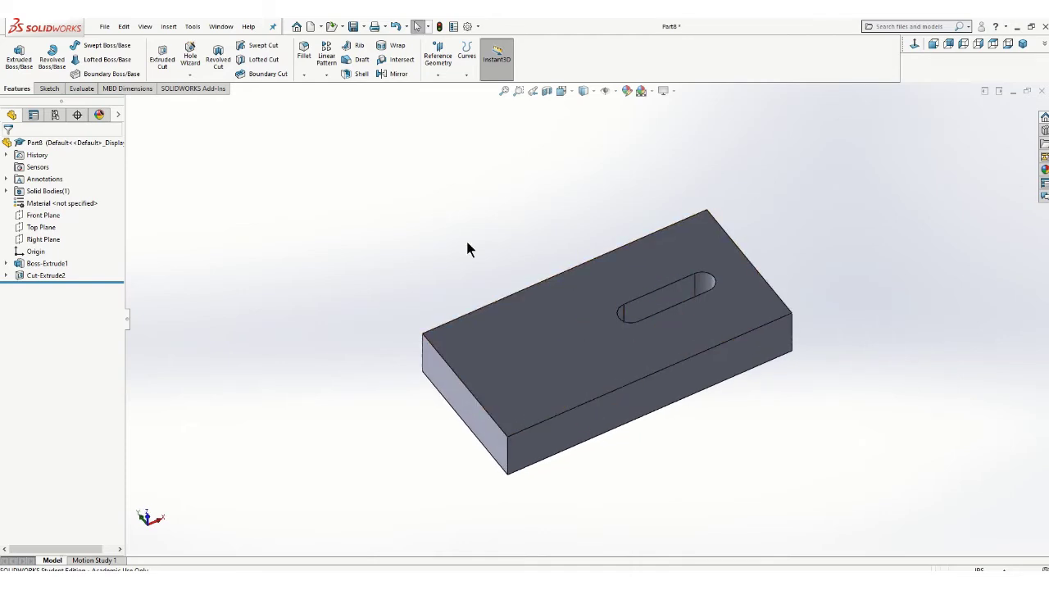
# Start a new sketch and draw a second straight slot near the block's left end.
pyautogui.click(48, 88)
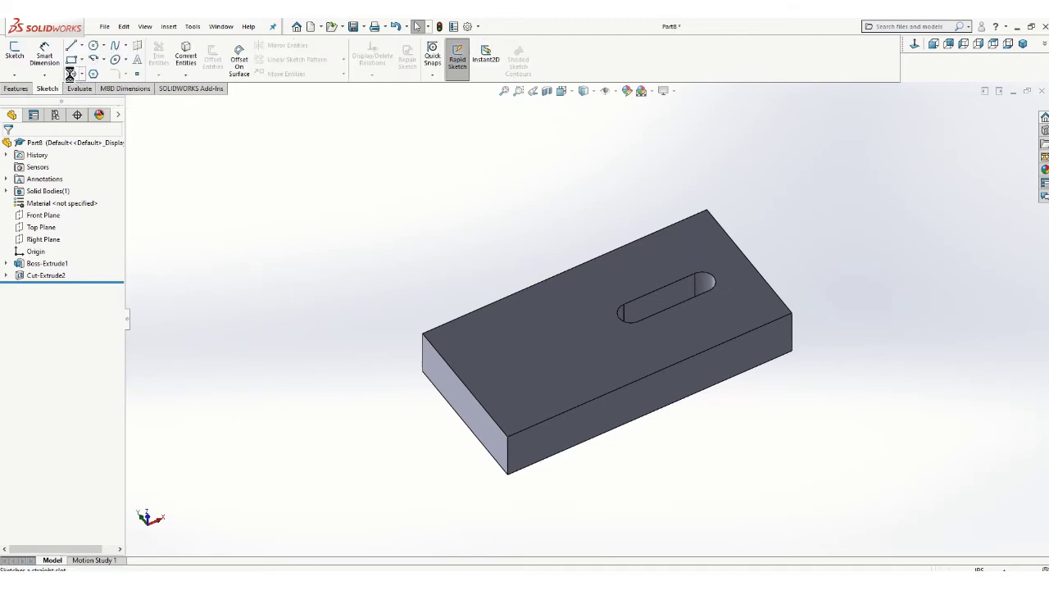
pyautogui.click(14, 53)
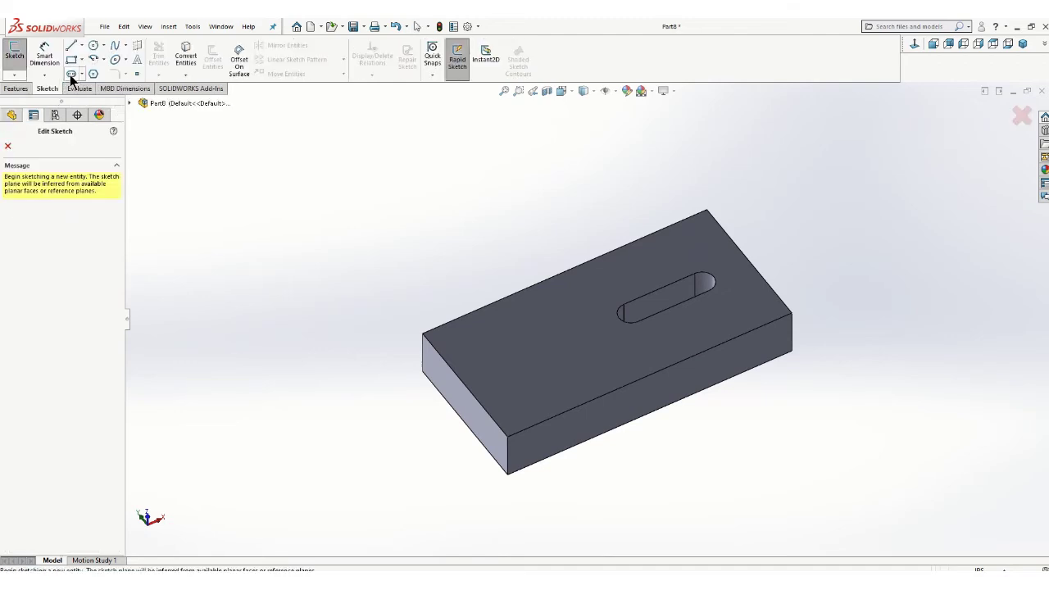
pyautogui.press('s')
pyautogui.click(484, 332)
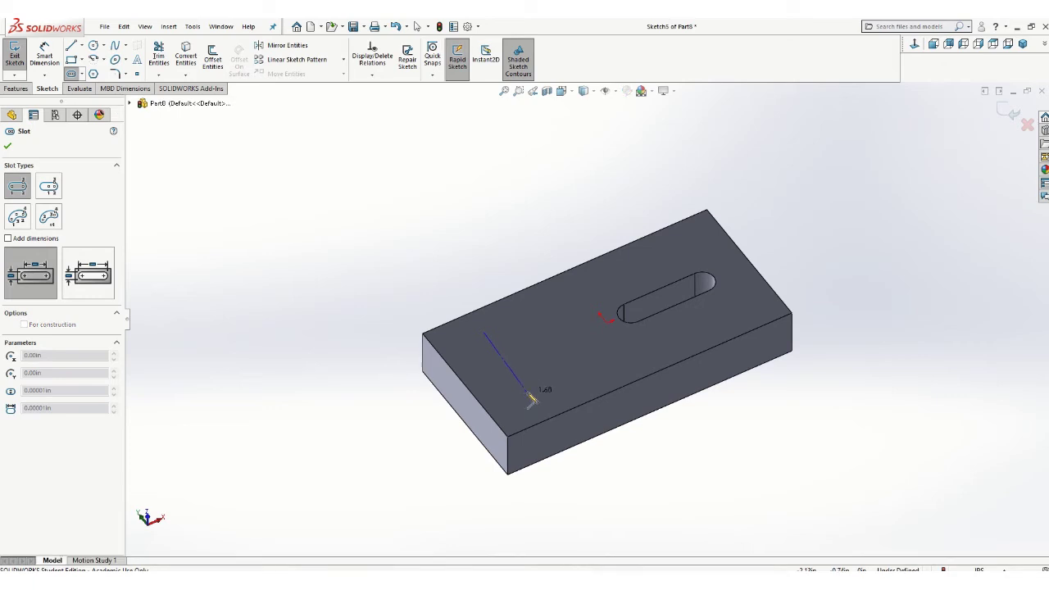
pyautogui.click(533, 398)
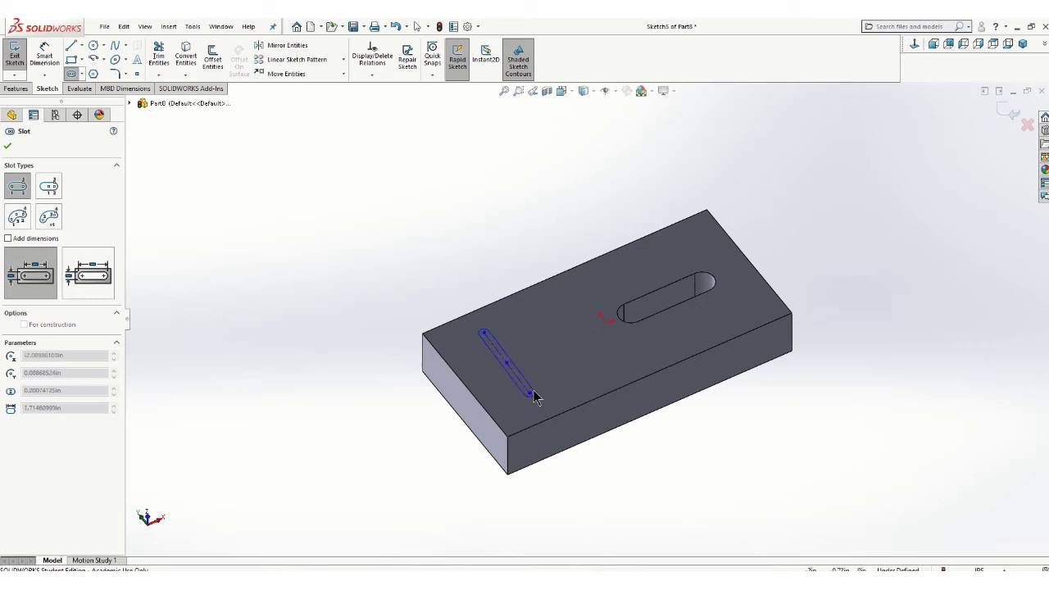
pyautogui.click(539, 390)
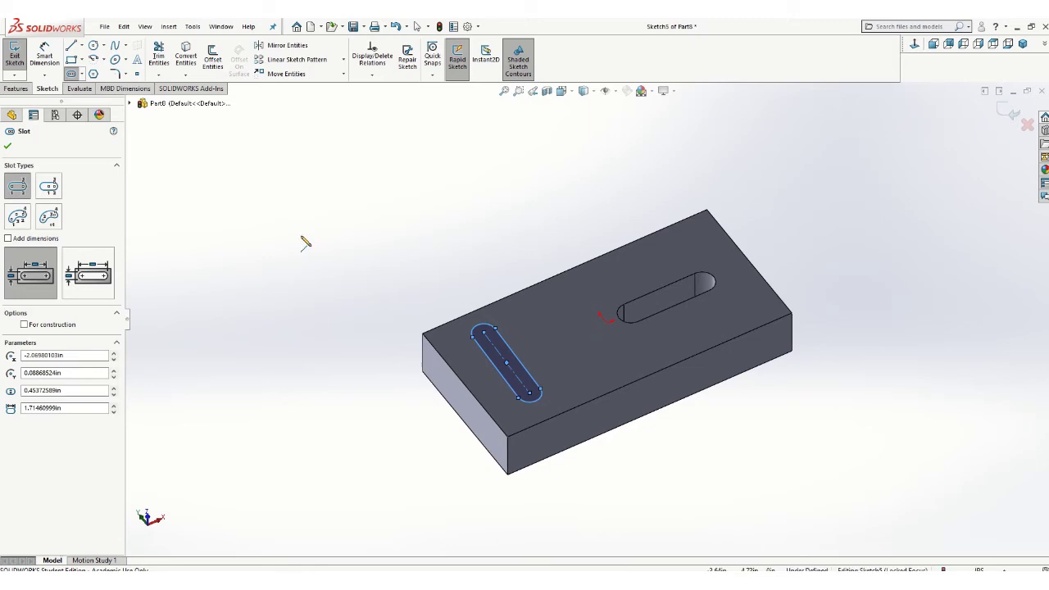
# Give the second slot an R0.375 end arc and a 1.75 in centreline length.
pyautogui.click(57, 64)
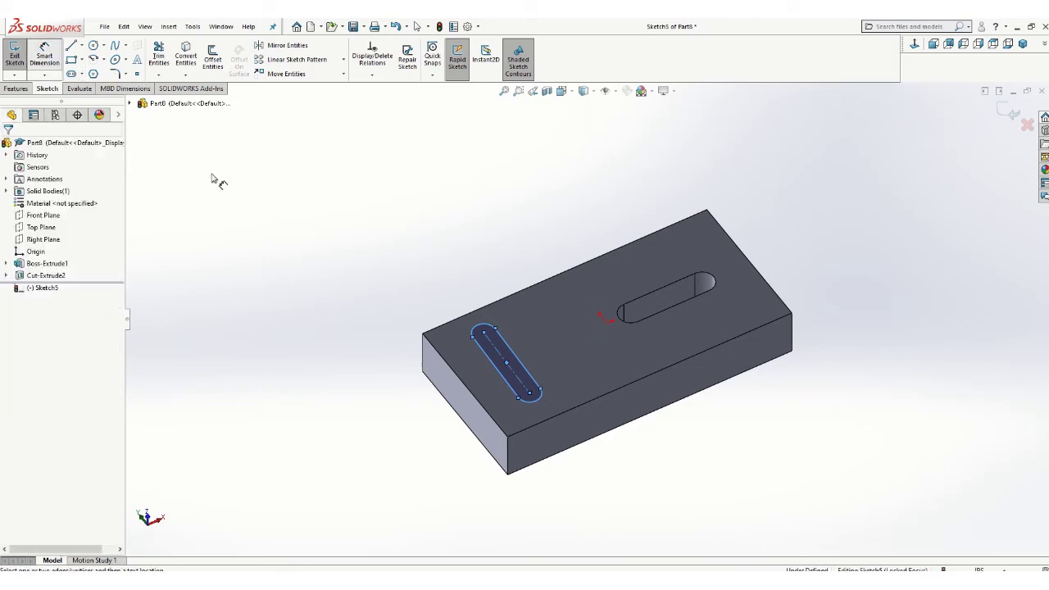
pyautogui.click(487, 328)
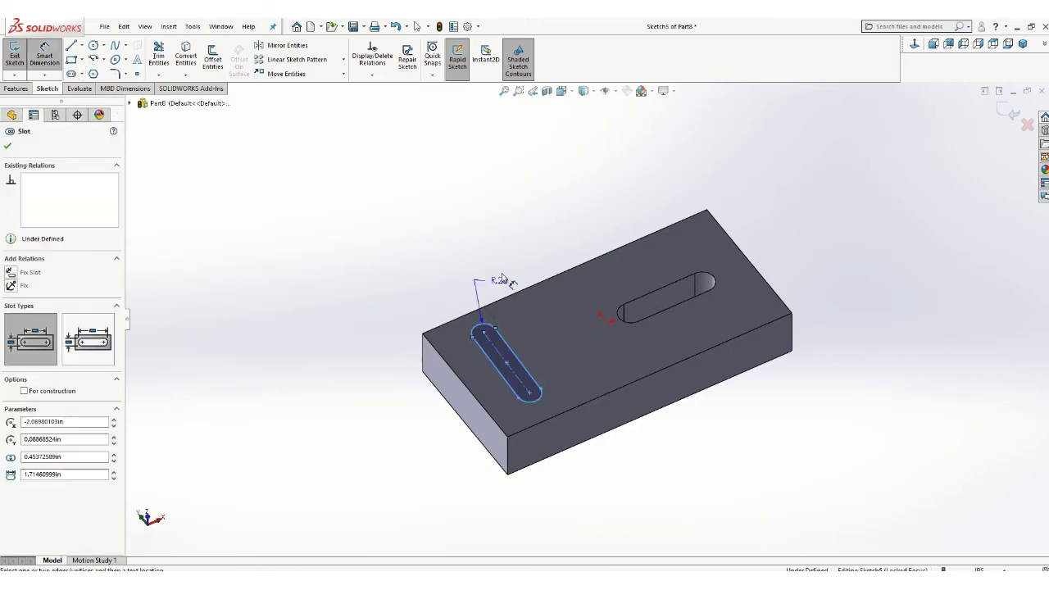
pyautogui.click(515, 257)
pyautogui.write('.375')
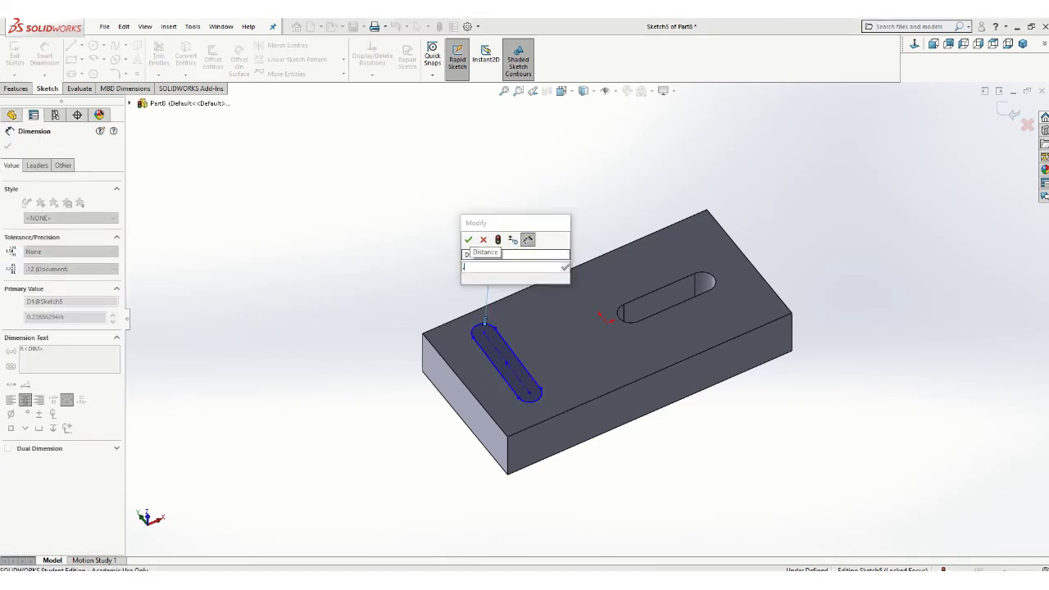
pyautogui.press('Return')
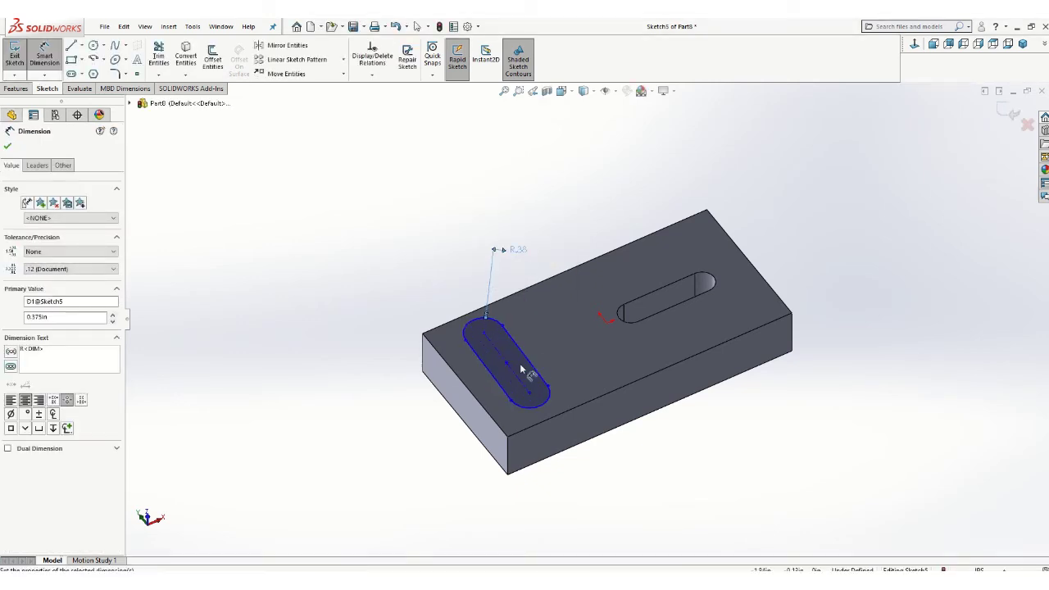
pyautogui.click(512, 364)
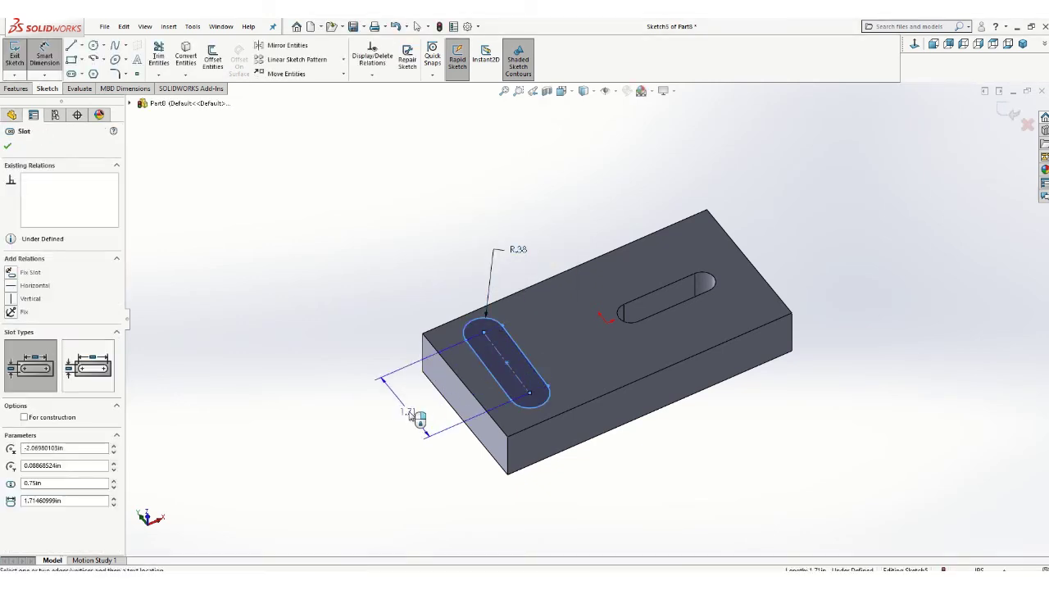
pyautogui.click(409, 422)
pyautogui.write('1.75')
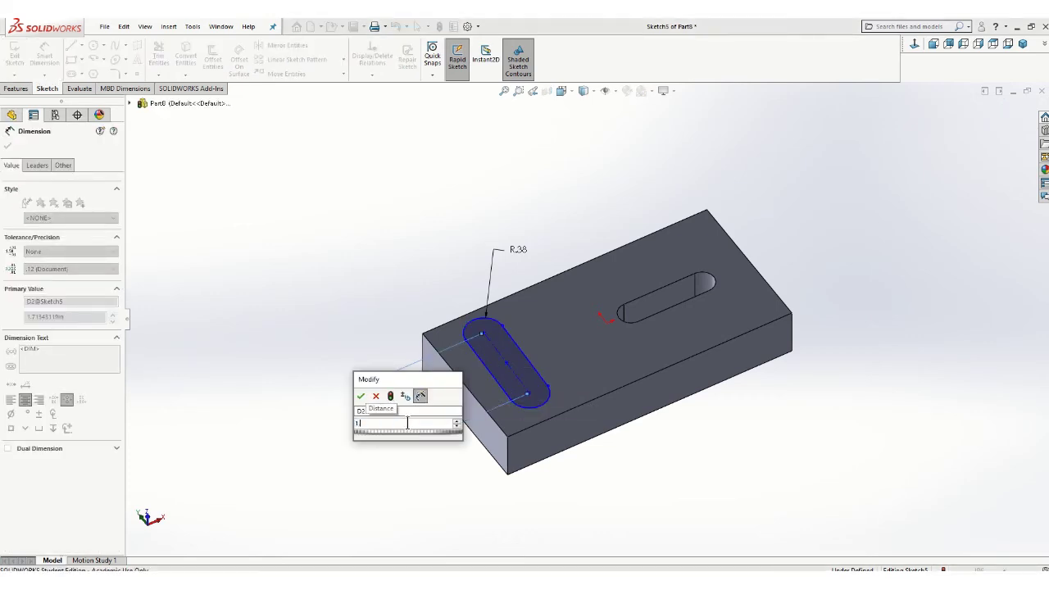
pyautogui.press('Return')
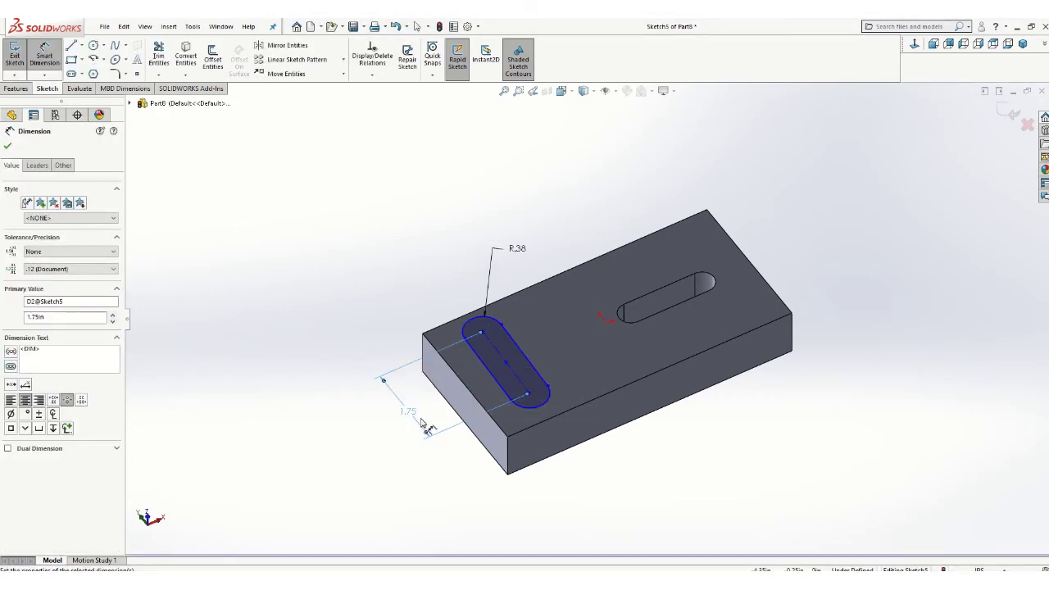
pyautogui.moveTo(598, 421)
pyautogui.mouseDown(button='middle')
pyautogui.moveTo(569, 490)
pyautogui.moveTo(578, 508)
pyautogui.mouseUp(button='middle')
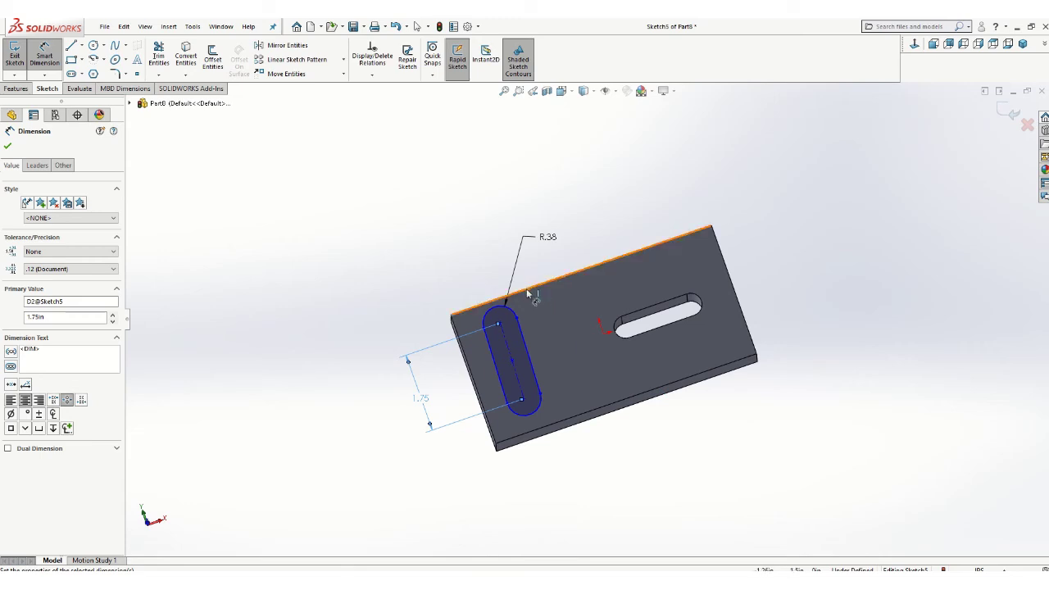
# Add a Parallel relation between the slot centreline and the block's short edge.
pyautogui.click(373, 76)
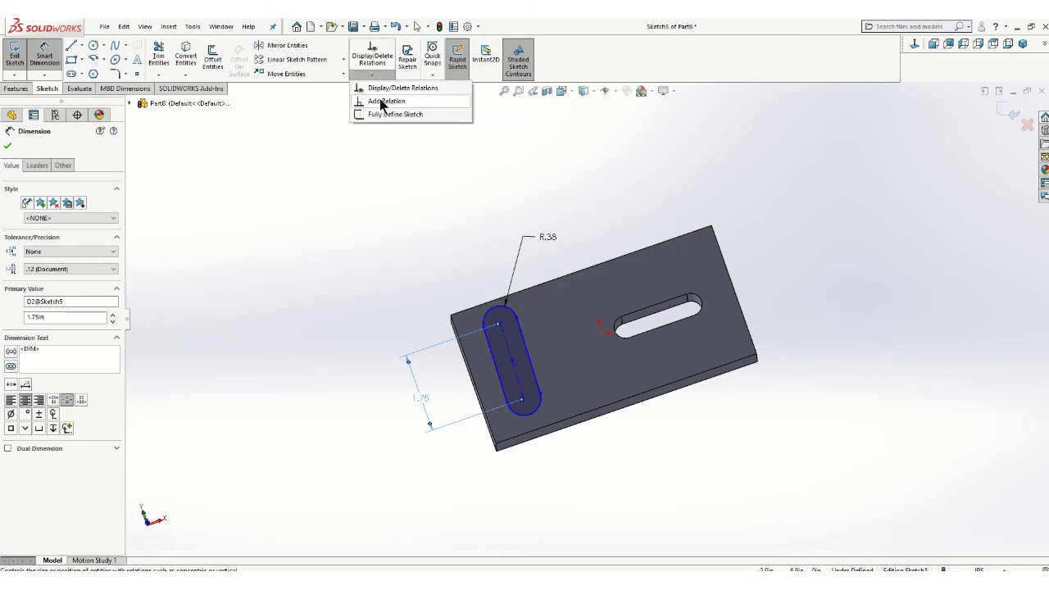
pyautogui.click(379, 98)
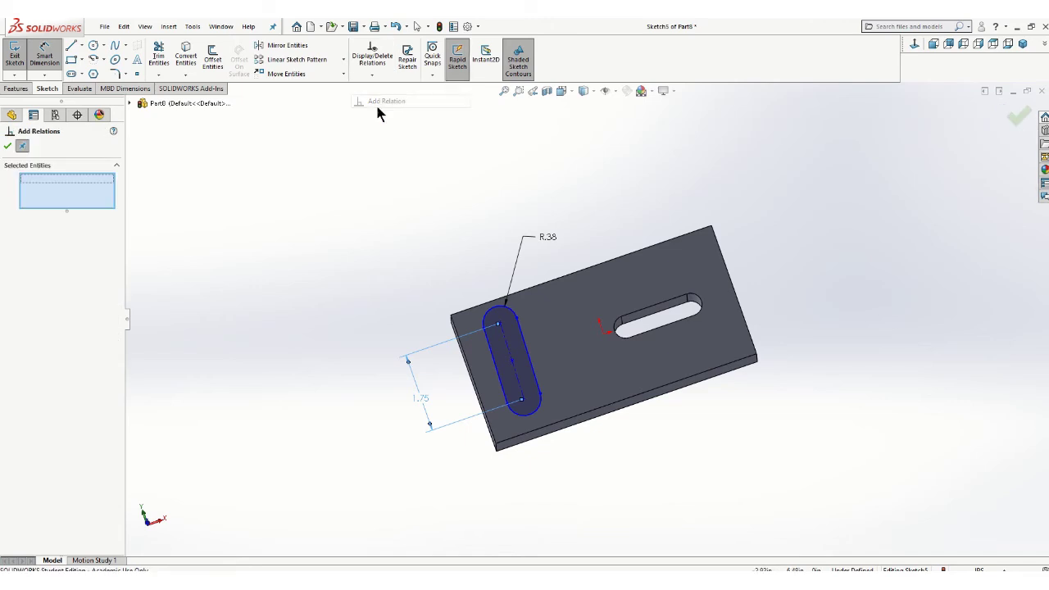
pyautogui.click(507, 347)
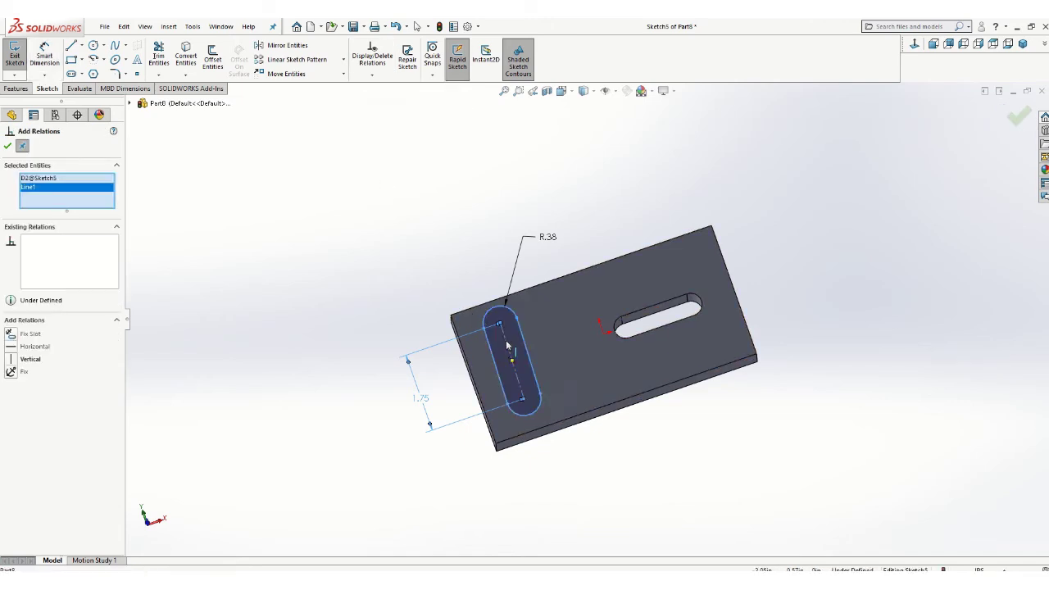
pyautogui.click(470, 375)
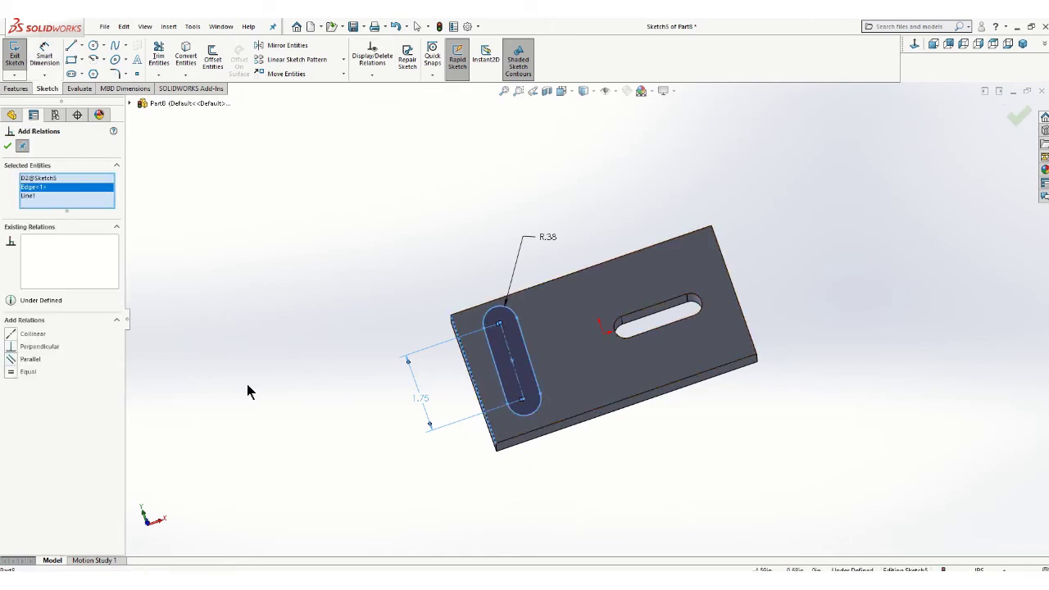
pyautogui.click(12, 360)
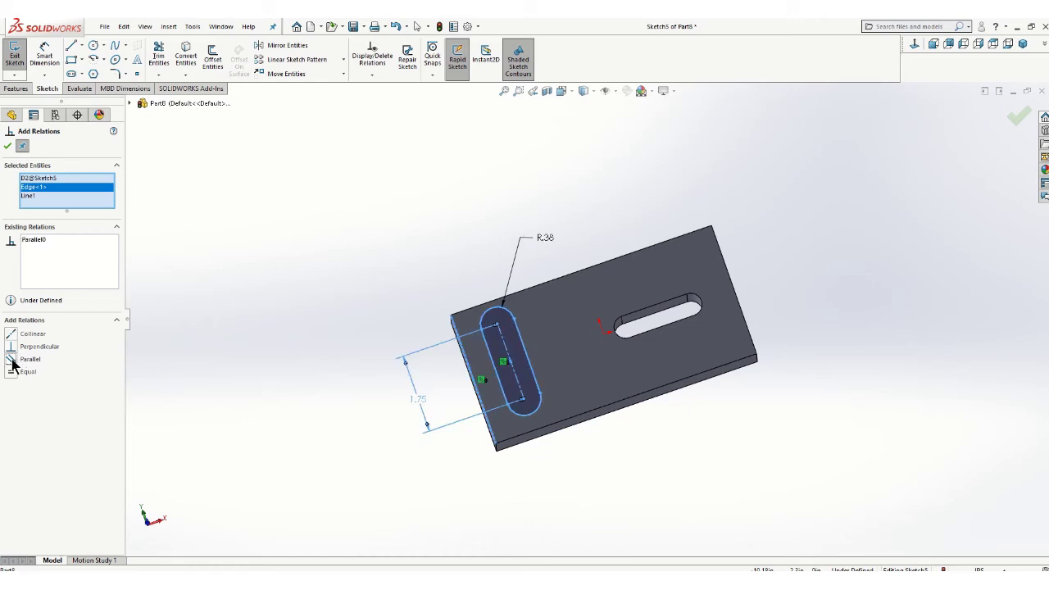
pyautogui.click(7, 146)
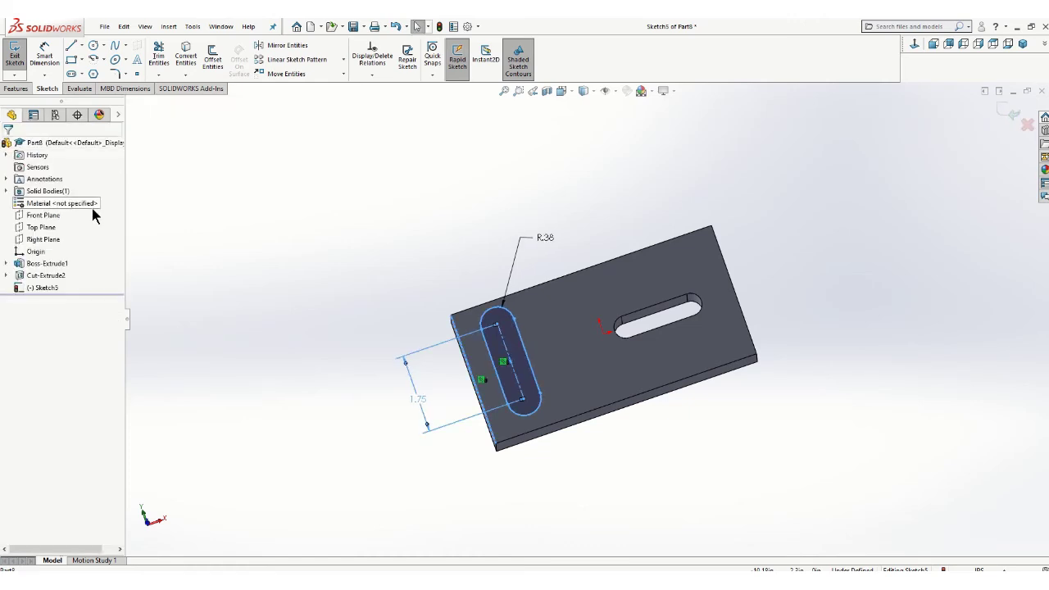
# Dimension the slot 1.00 in from the block's end edge.
pyautogui.click(45, 59)
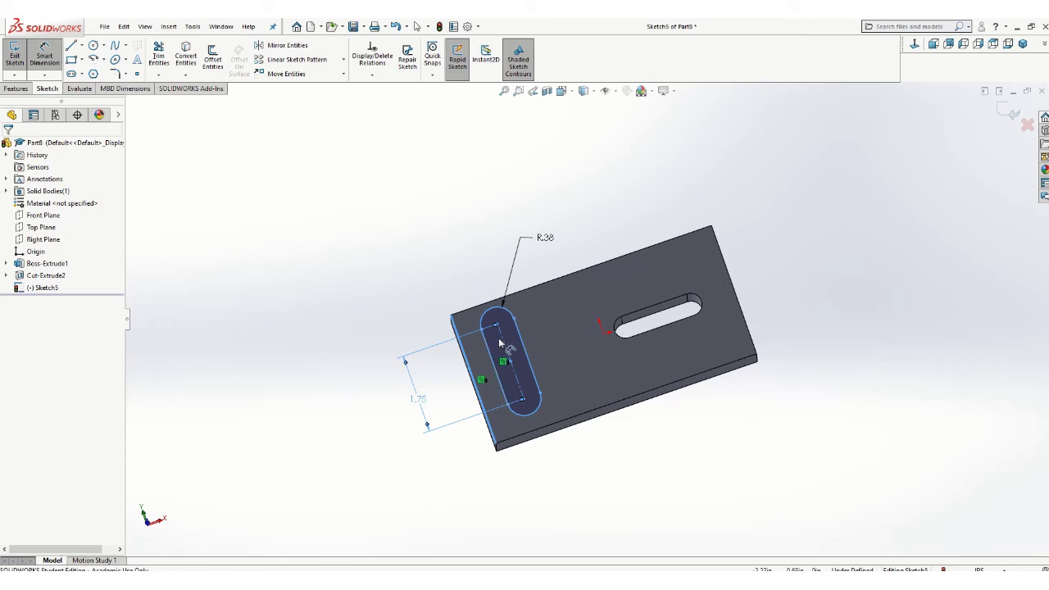
pyautogui.scroll(-3, 500, 342)
pyautogui.click(541, 408)
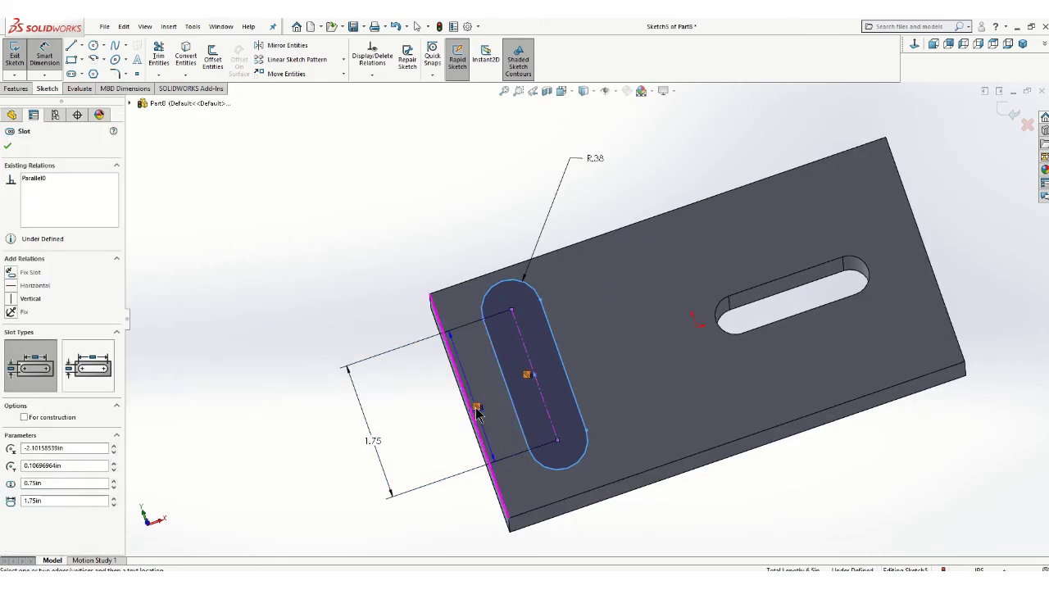
pyautogui.click(477, 414)
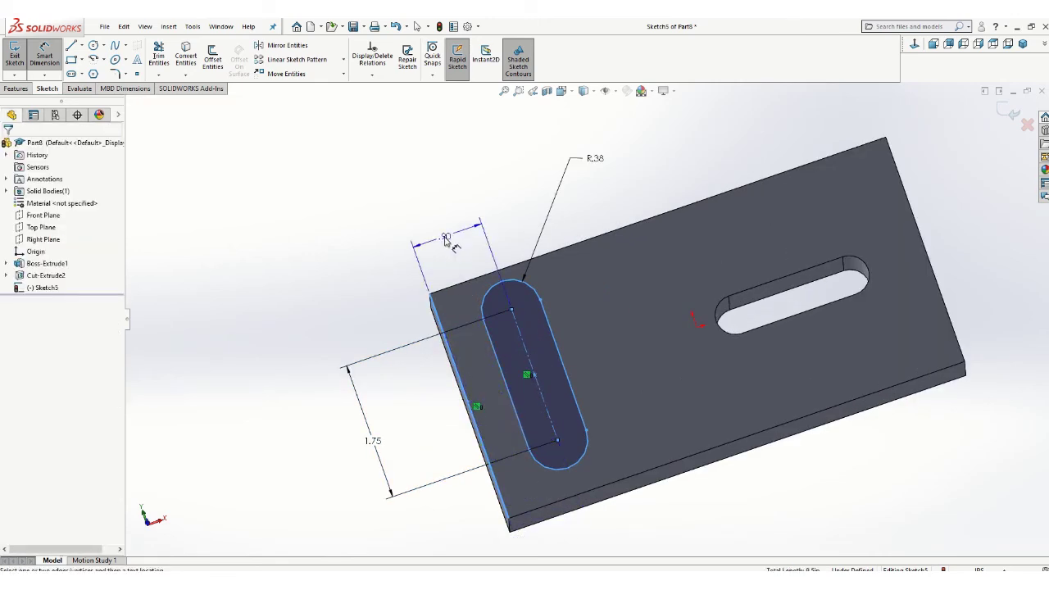
pyautogui.click(445, 238)
pyautogui.write('1')
pyautogui.press('Return')
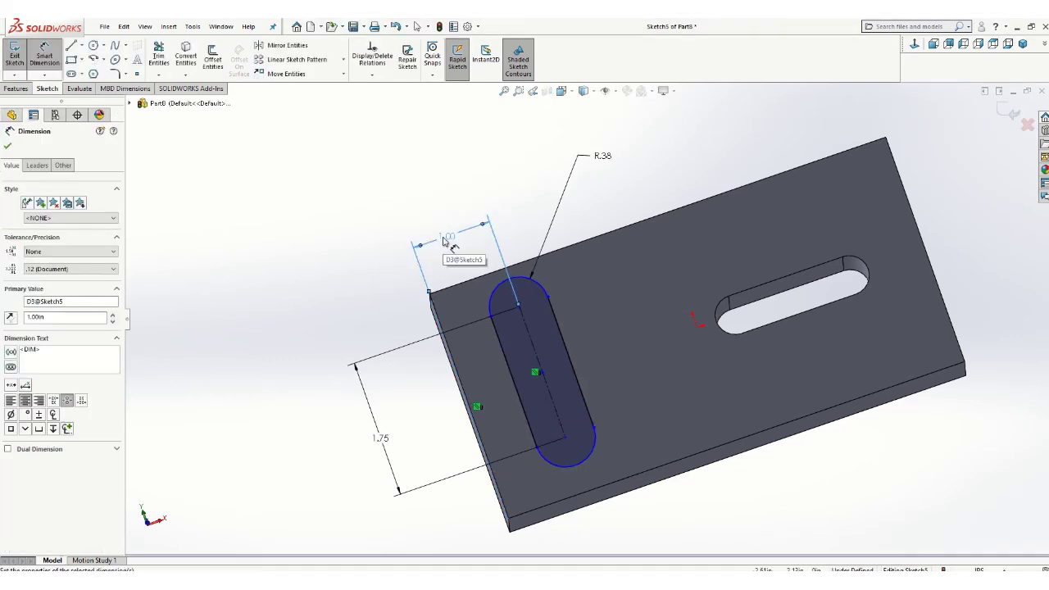
# Dimension the slot 0.625 in from the long top edge and exit the sketch.
pyautogui.click(473, 283)
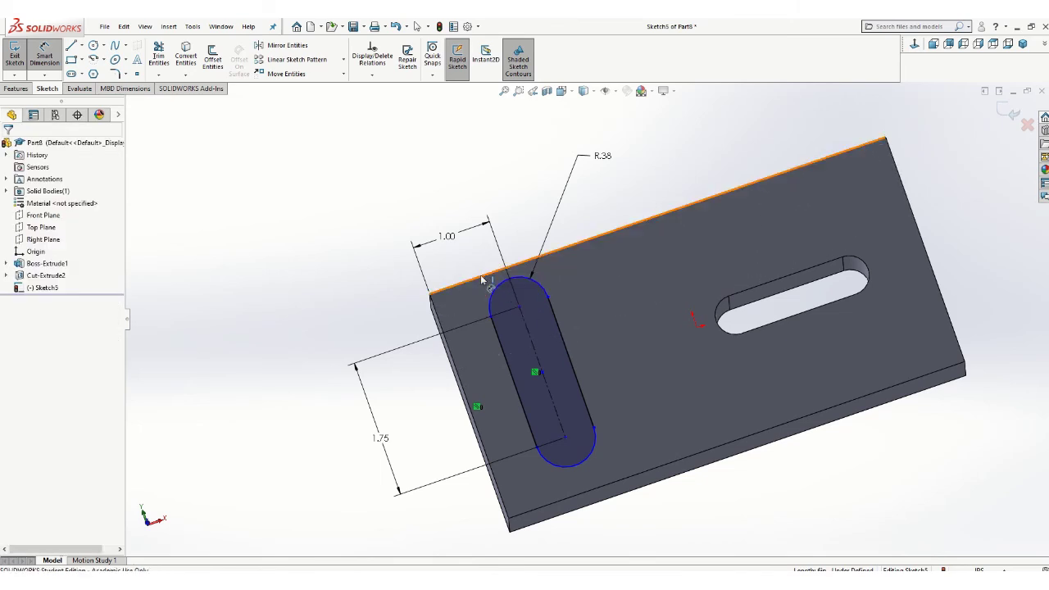
pyautogui.click(518, 308)
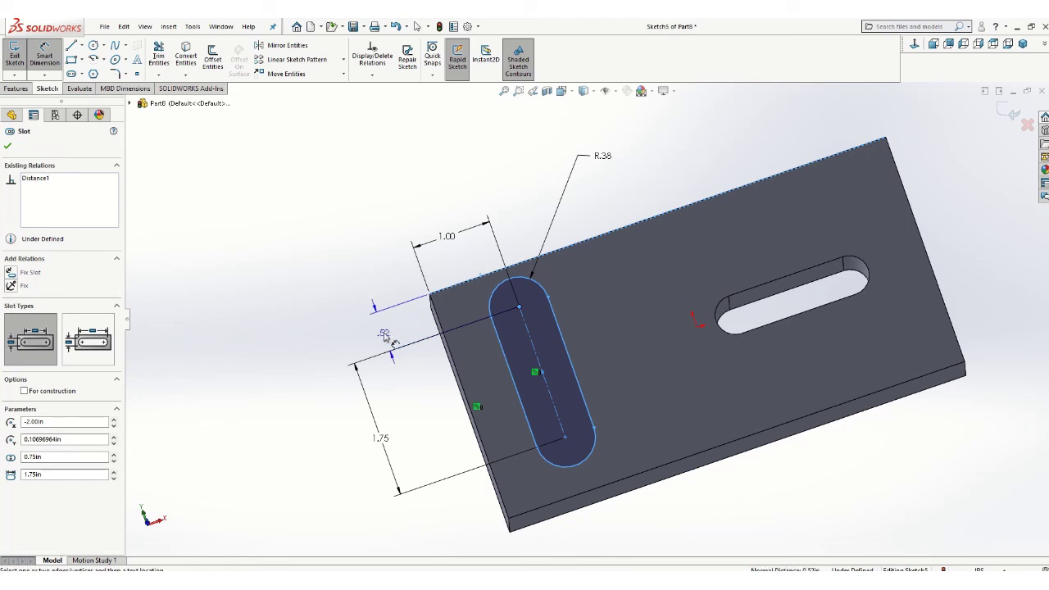
pyautogui.click(384, 336)
pyautogui.write('.625')
pyautogui.press('Return')
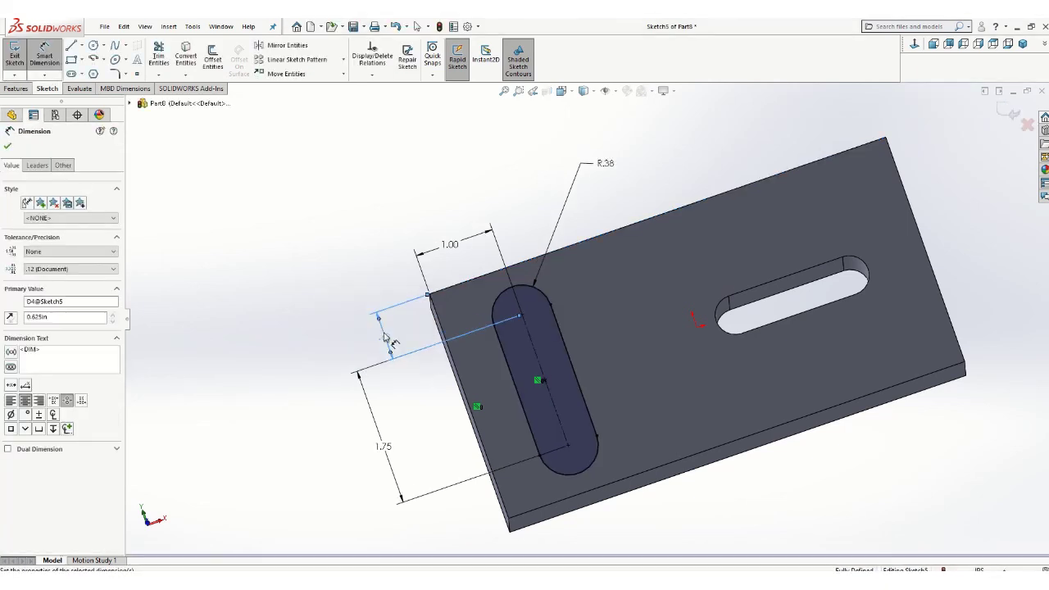
pyautogui.click(8, 145)
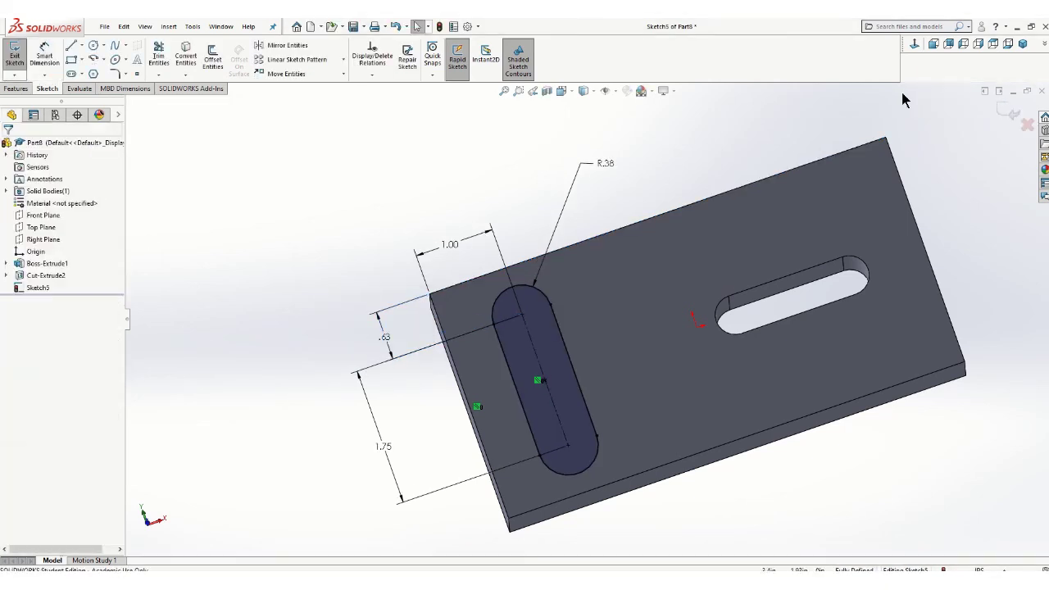
pyautogui.click(1005, 115)
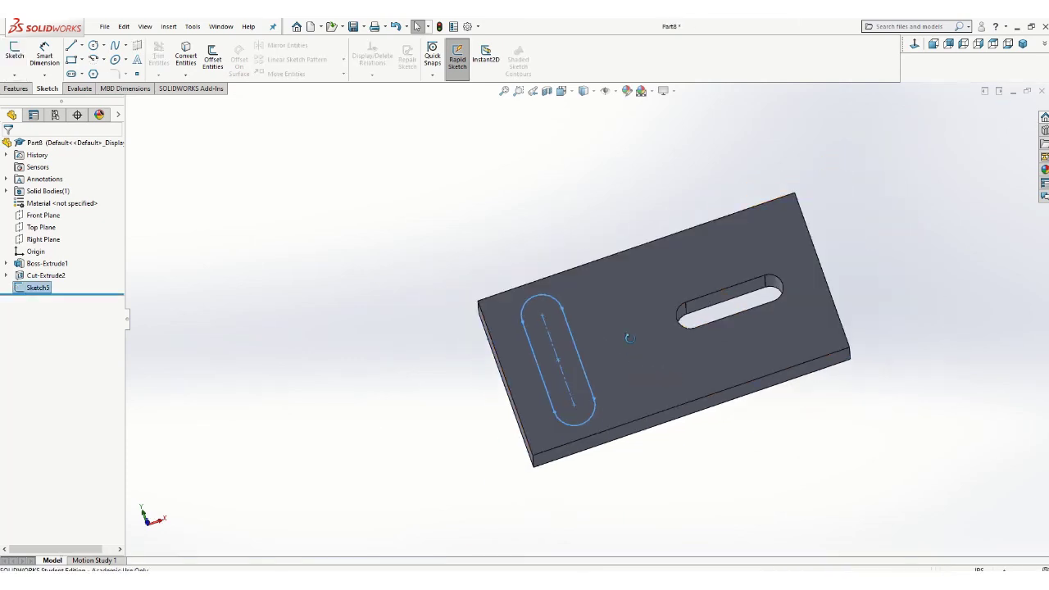
# Extrude Sketch5 upward as a 1.00 in blind boss and inspect the result.
pyautogui.moveTo(647, 298); pyautogui.dragTo(627, 273, button='middle')
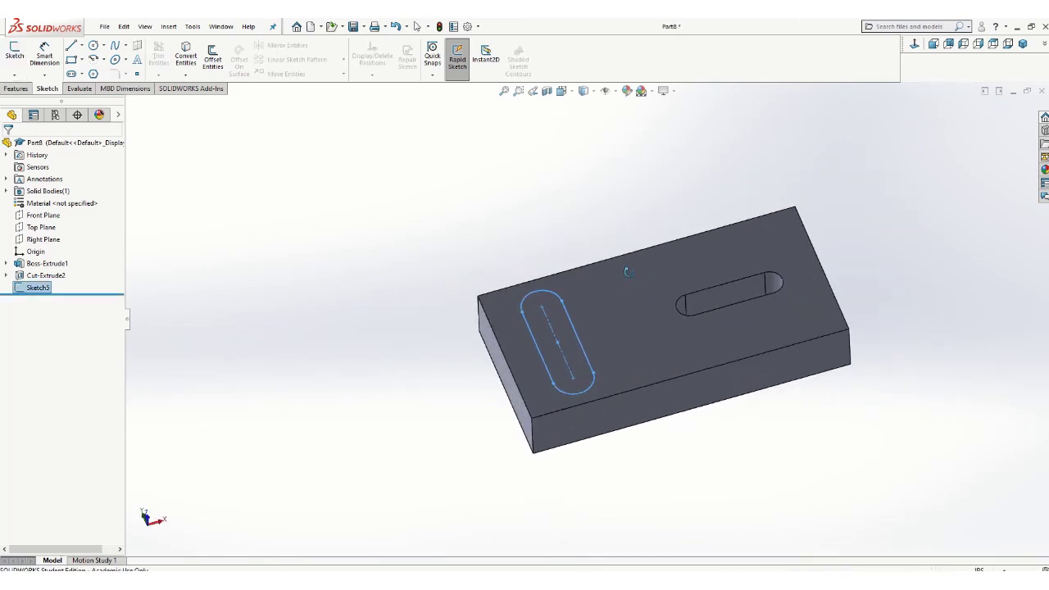
pyautogui.click(16, 87)
pyautogui.click(18, 58)
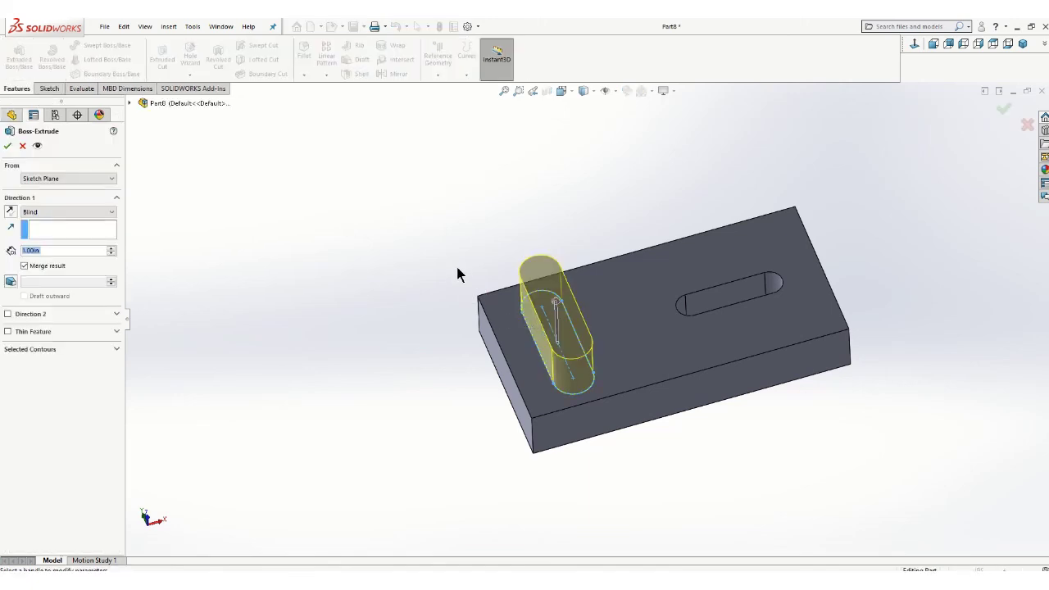
pyautogui.moveTo(455, 263)
pyautogui.mouseDown(button='middle')
pyautogui.moveTo(480, 199)
pyautogui.moveTo(460, 207)
pyautogui.mouseUp(button='middle')
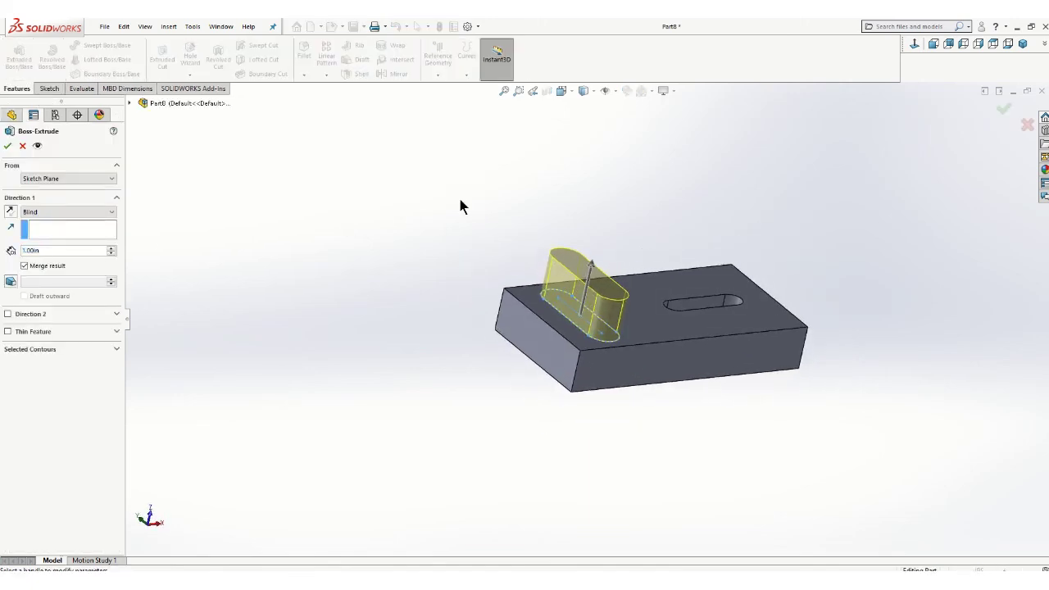
pyautogui.click(7, 147)
pyautogui.moveTo(740, 421)
pyautogui.mouseDown(button='middle')
pyautogui.moveTo(620, 405)
pyautogui.moveTo(665, 445)
pyautogui.moveTo(695, 504)
pyautogui.moveTo(649, 410)
pyautogui.moveTo(637, 445)
pyautogui.mouseUp(button='middle')
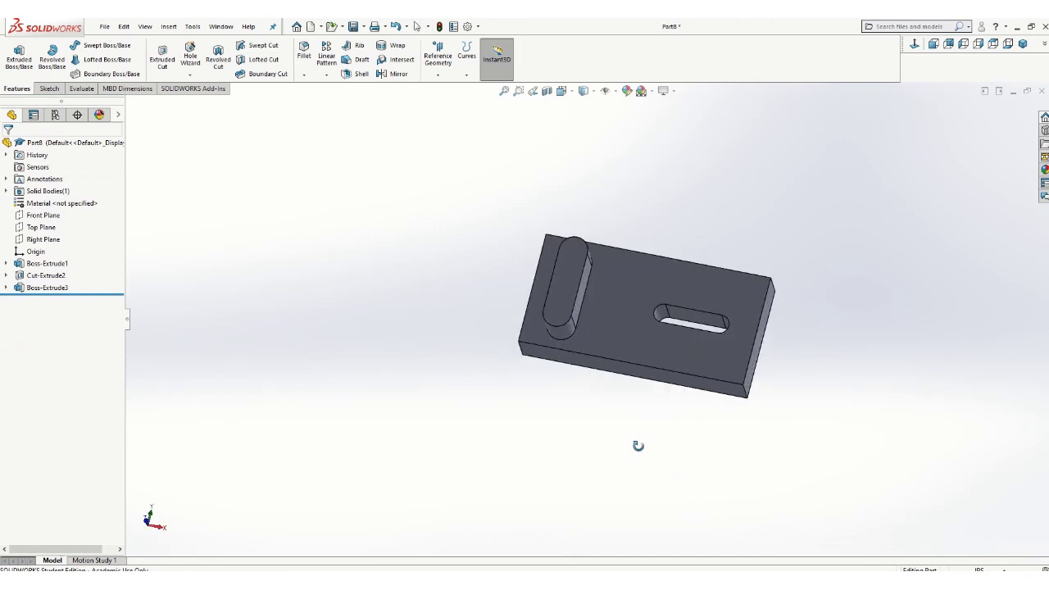